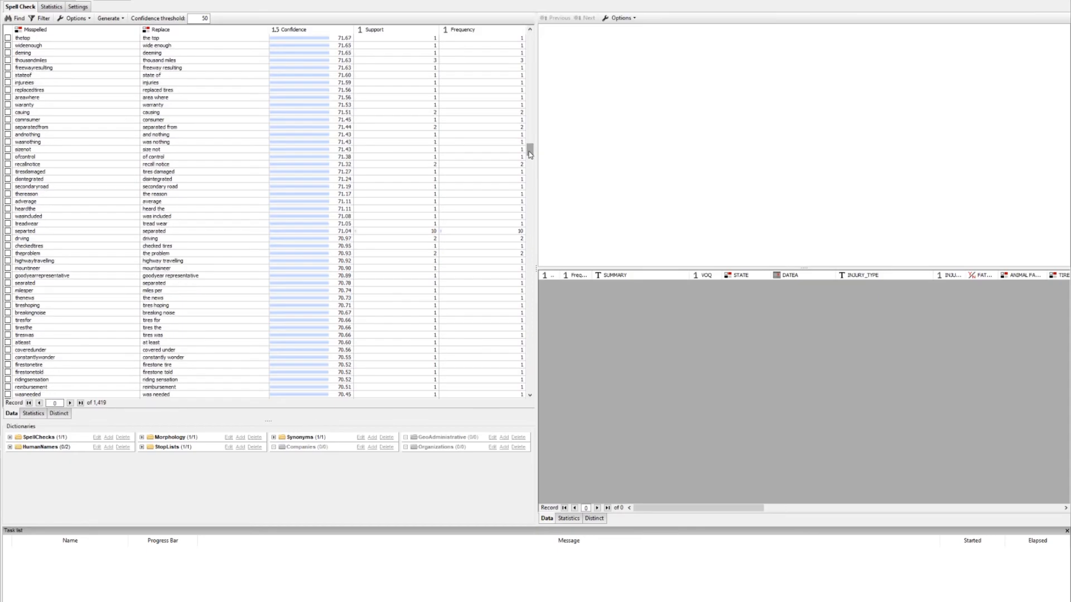
Open the dictionary manager and browse to the project SpellChecks dictionaries
left_click_drag(530, 154, 536, 36)
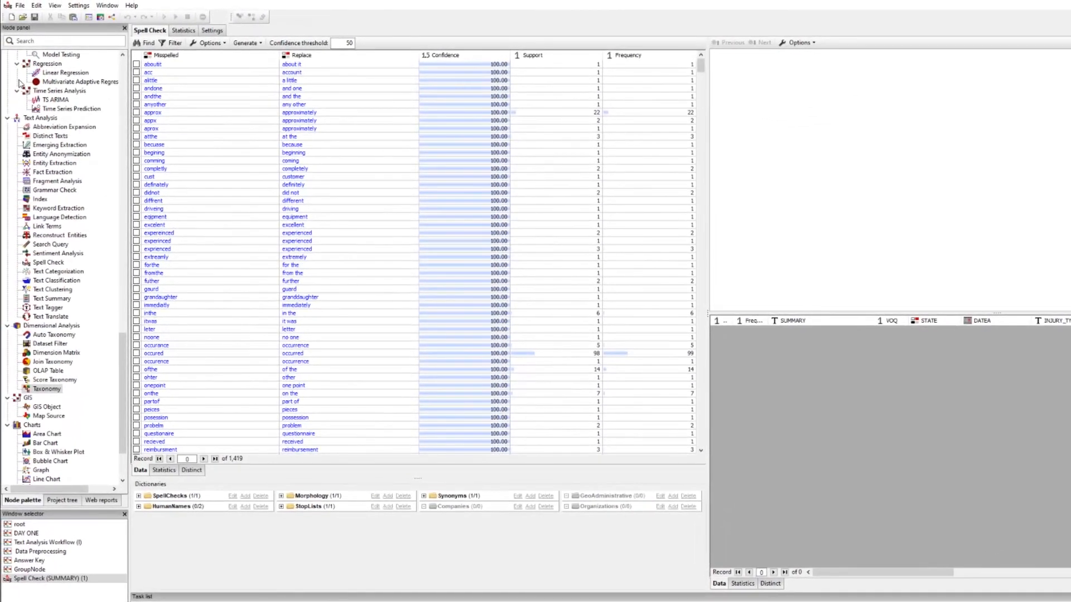
left_click(23, 7)
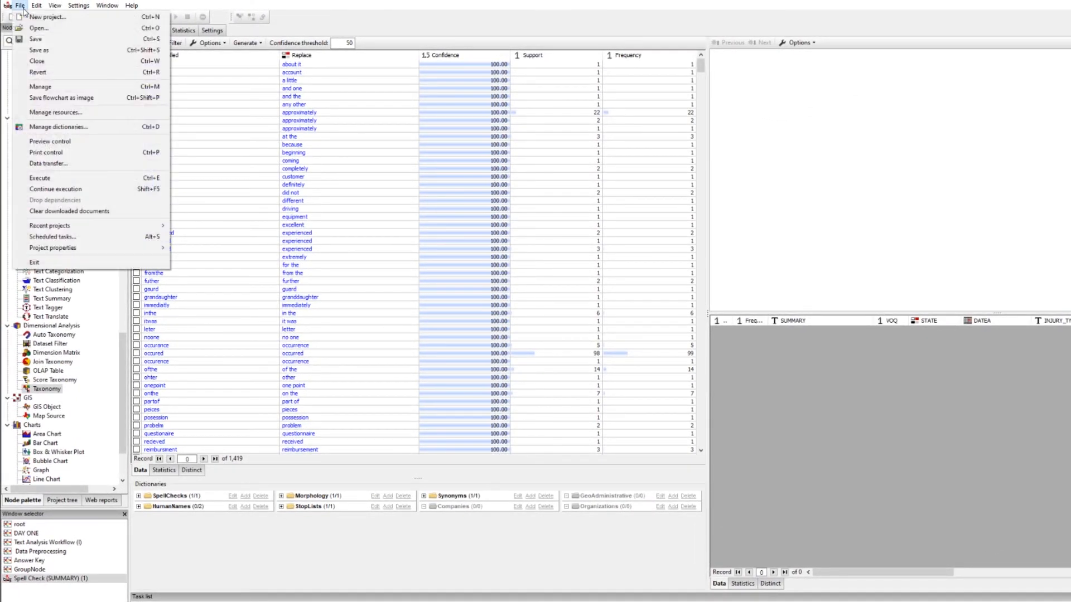
left_click(65, 128)
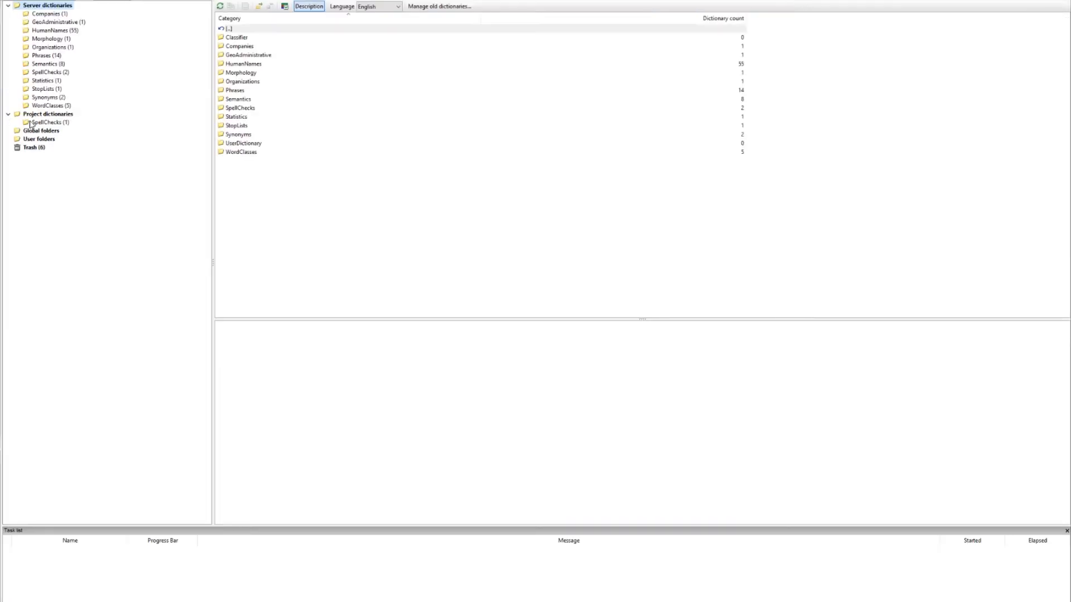
left_click(36, 114)
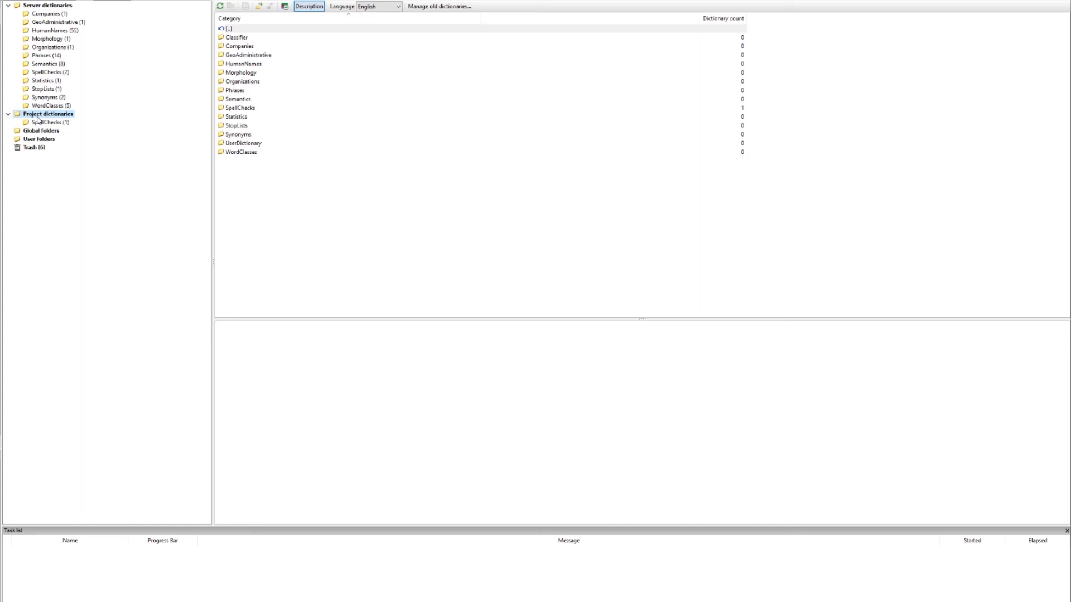
left_click(45, 123)
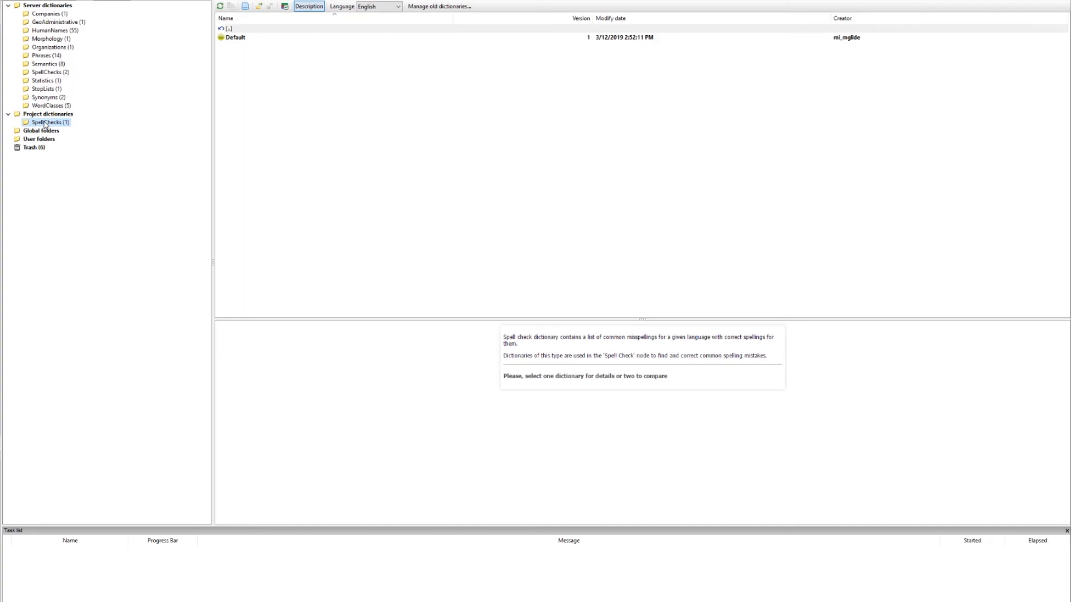
Create a new project spell-check dictionary named "Test Dictionary"
left_click(245, 7)
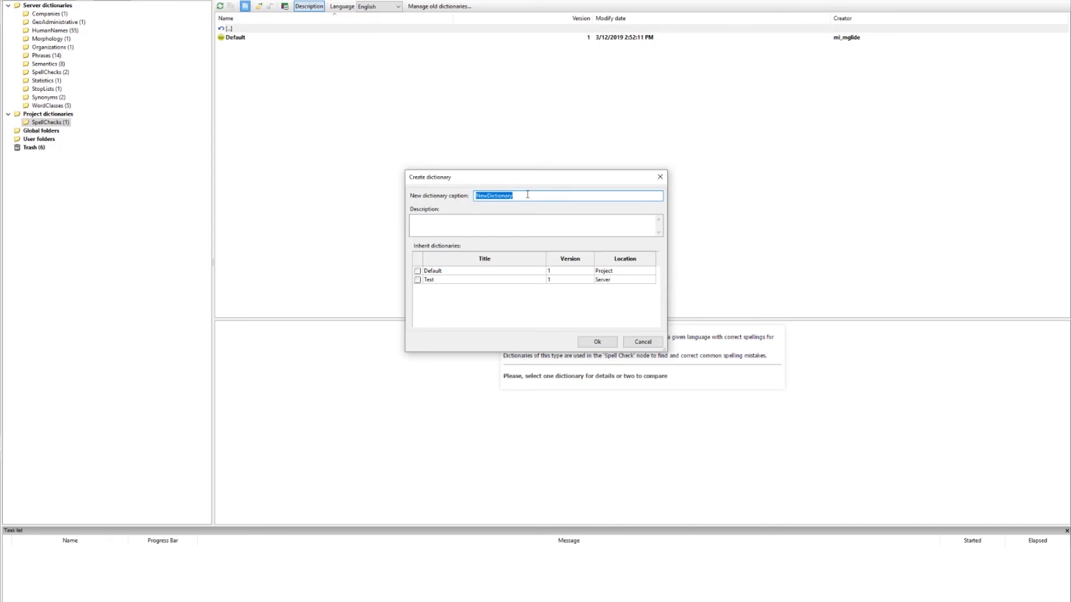
type("Test Dictionary")
left_click(517, 226)
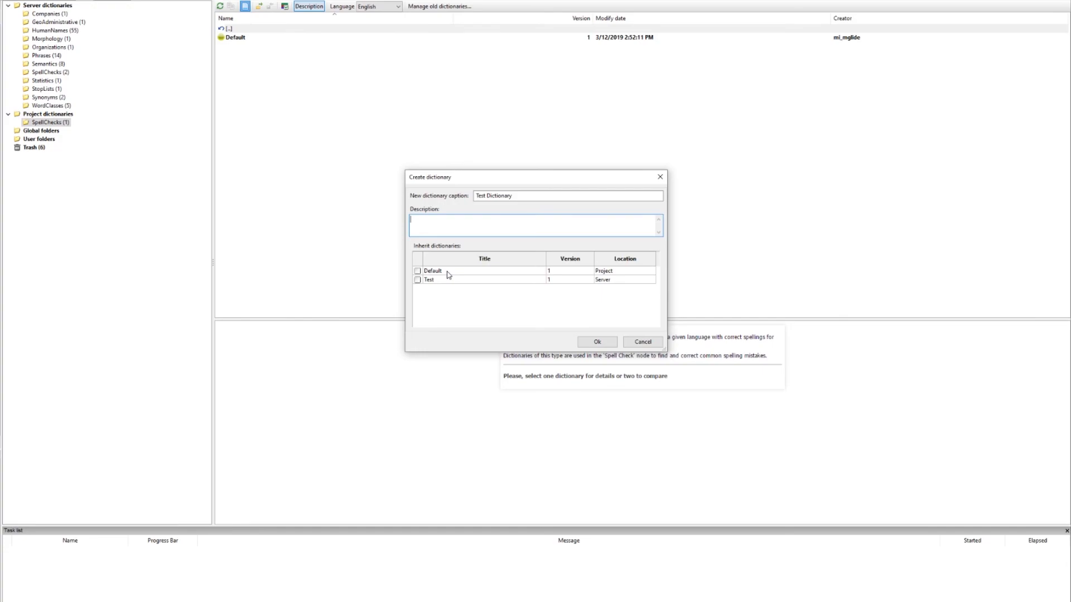
left_click(597, 341)
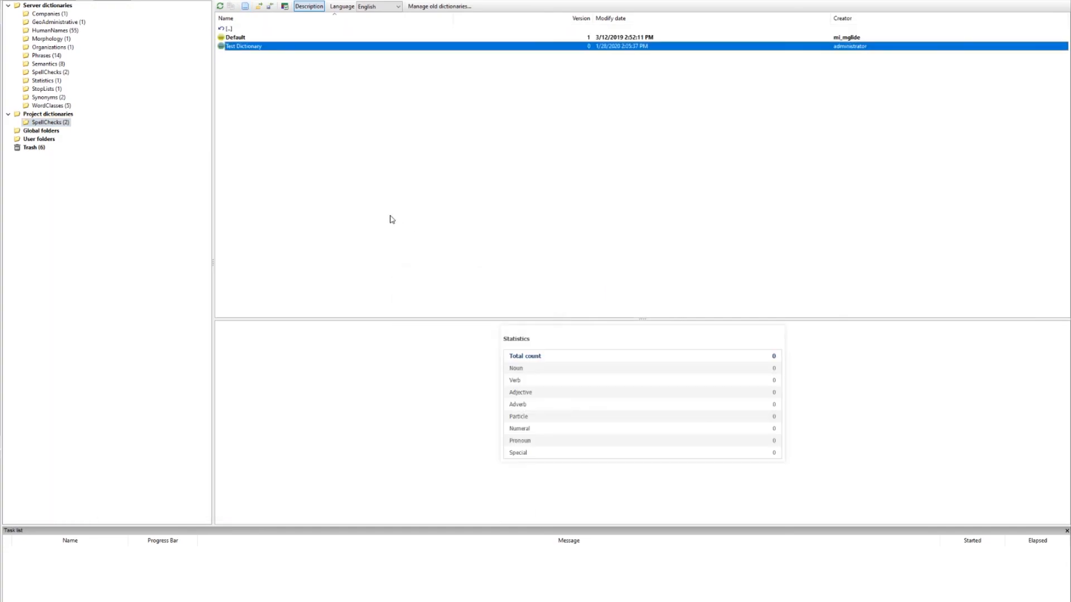
Create a new project Morphology dictionary named "Test Morphology"
left_click(49, 114)
double_click(244, 73)
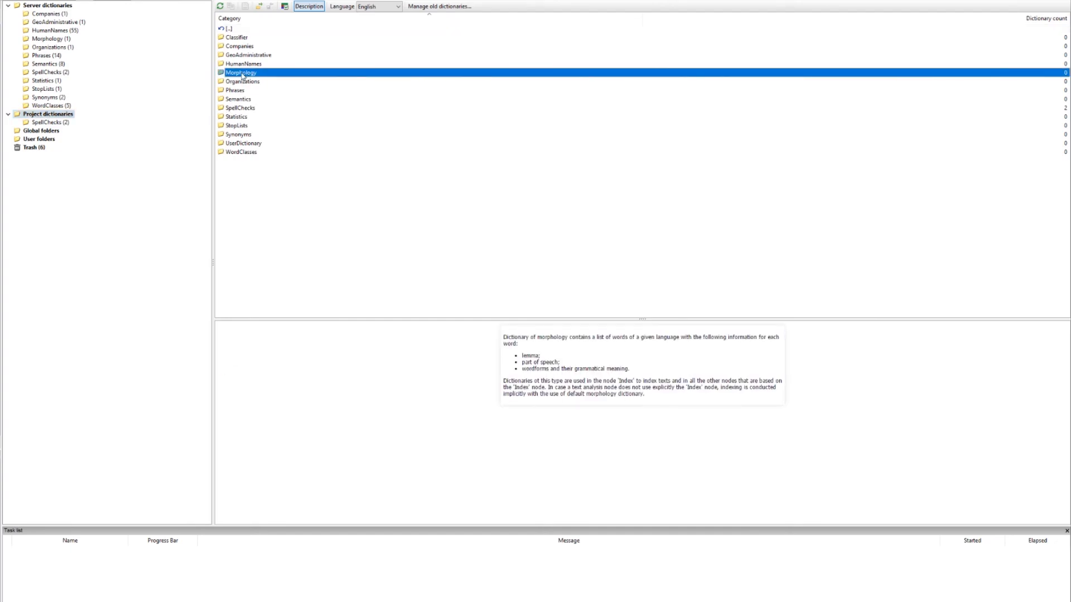
left_click(245, 6)
type("Test Morphol")
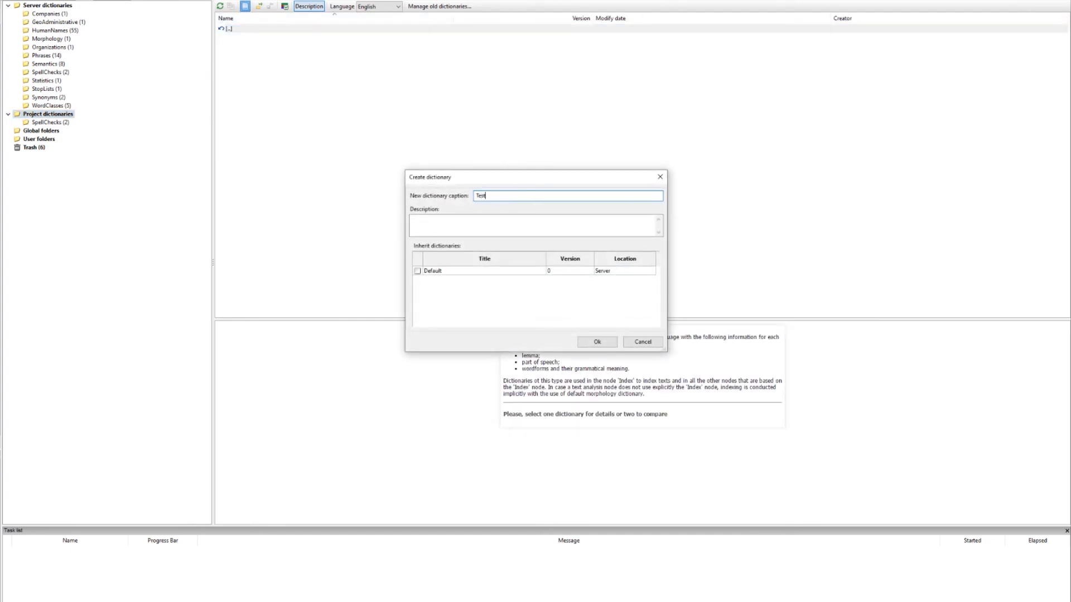
type("ogy")
left_click(596, 341)
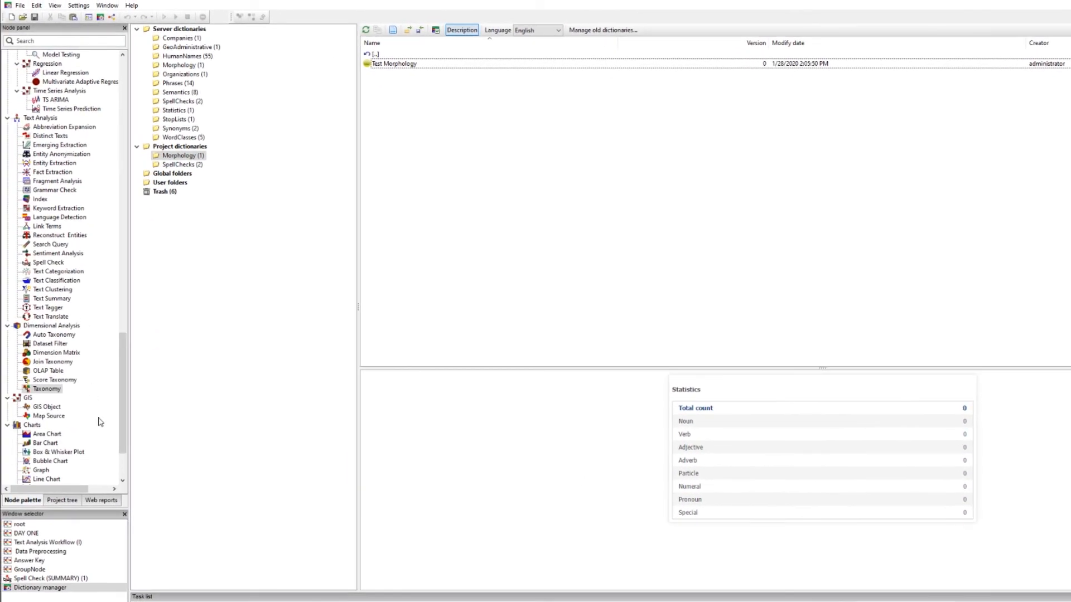
Return to the workflow canvas and close the Spell Check results window
left_click(37, 570)
left_click(346, 337)
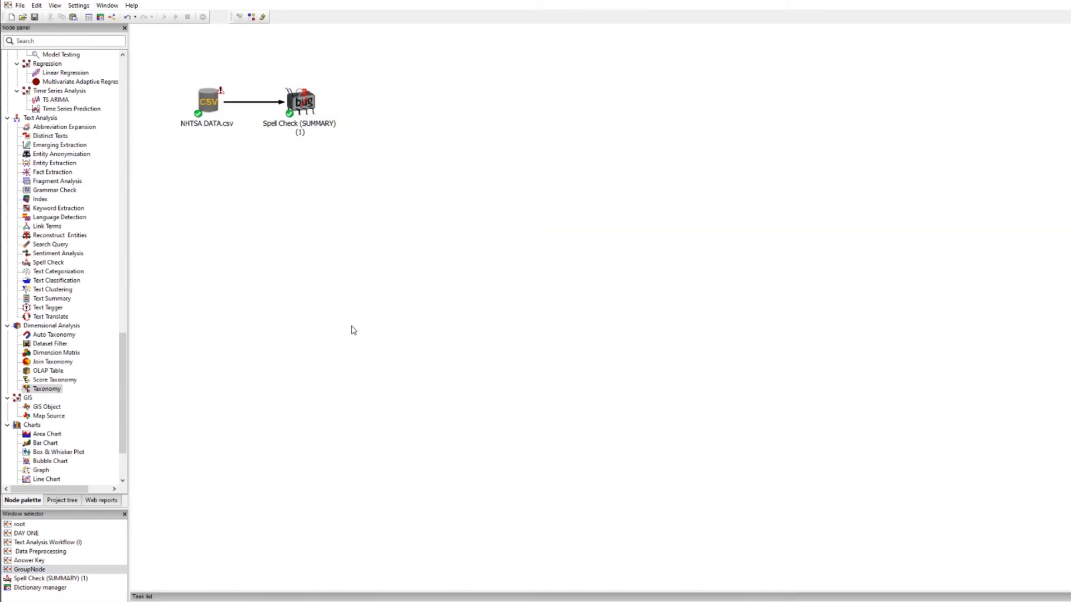
middle_click(90, 579)
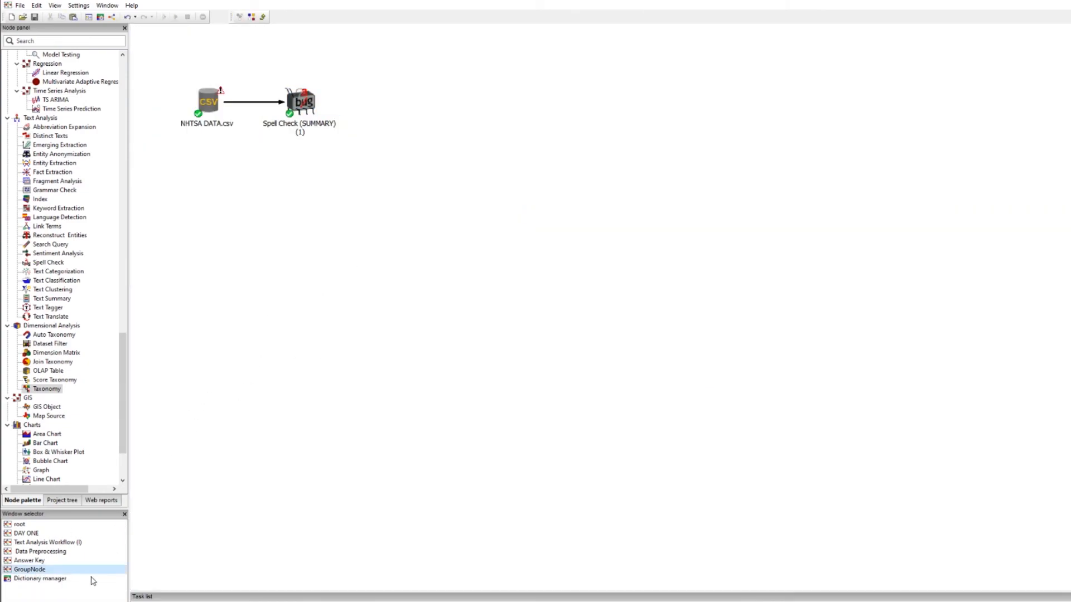
In the Spell Check node's properties, enable Test Dictionary and Test Morphology as its dictionaries and execute the node
right_click(308, 102)
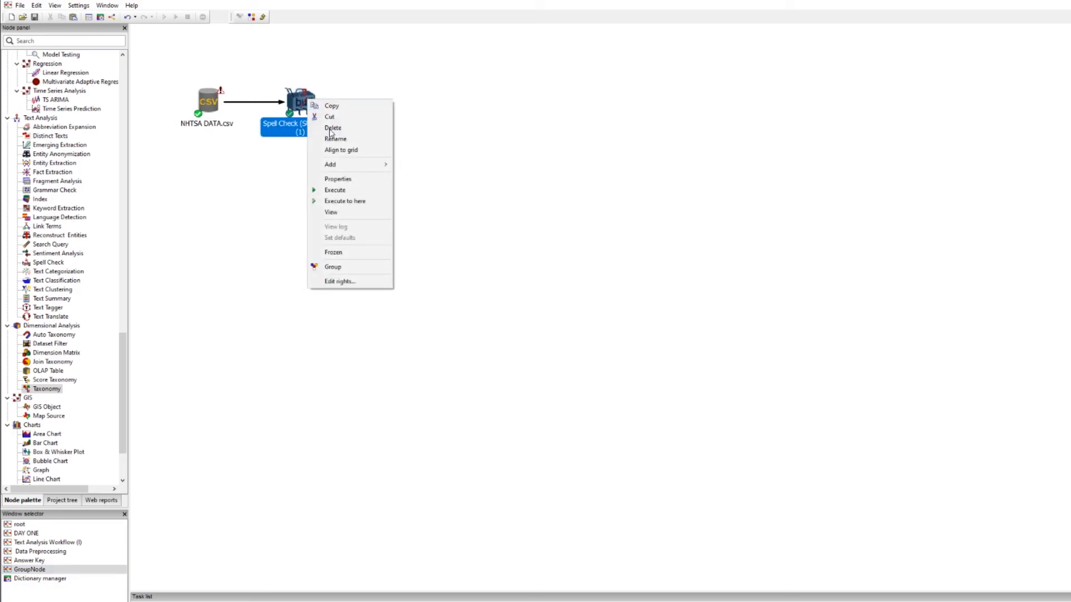
left_click(337, 179)
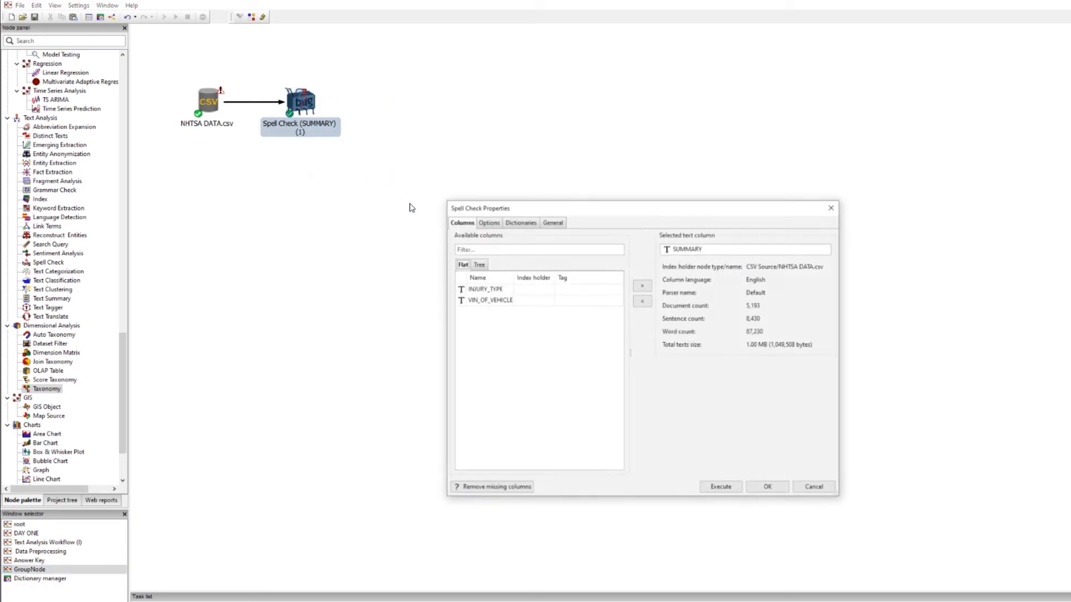
left_click(518, 226)
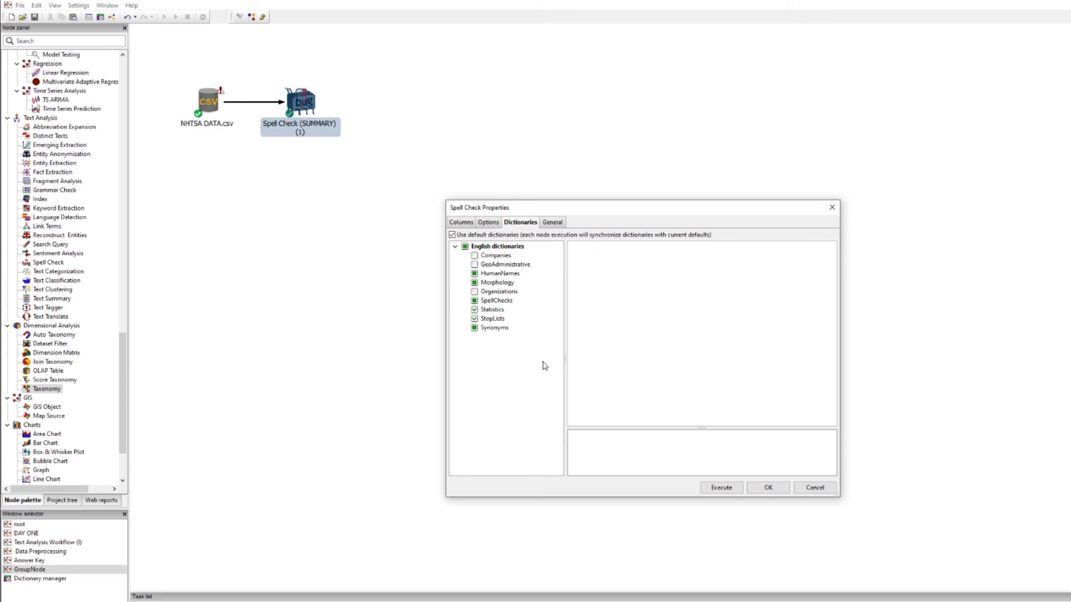
left_click(497, 301)
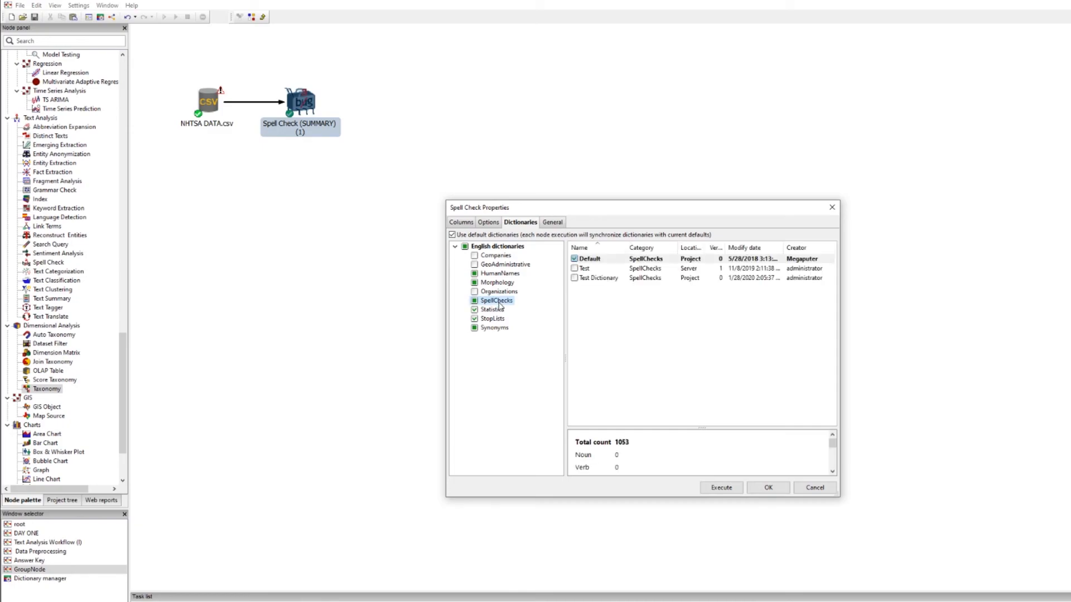
left_click(575, 277)
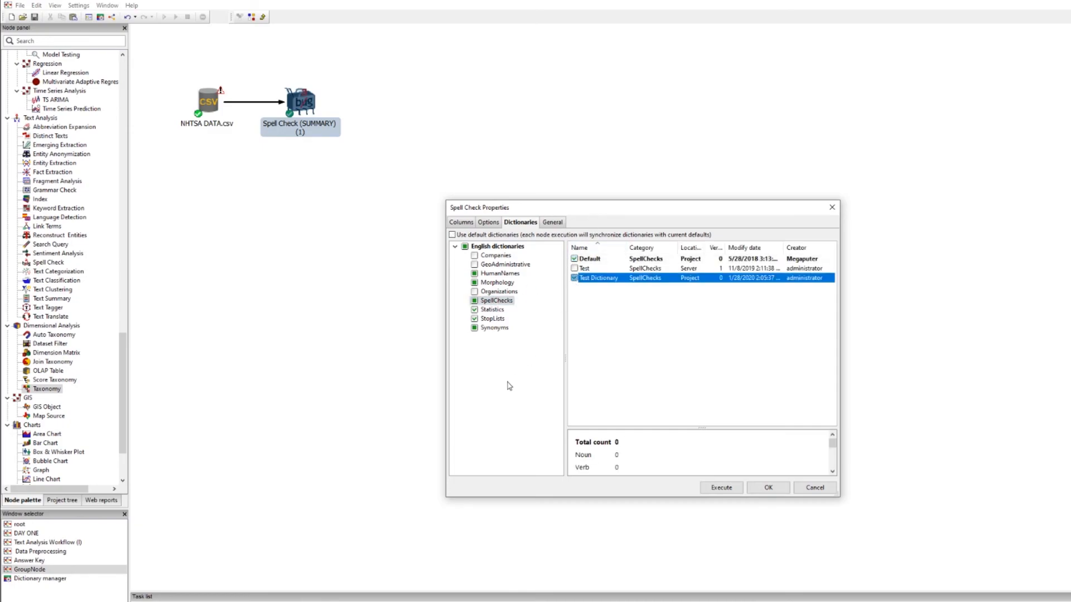
left_click(496, 282)
left_click(575, 268)
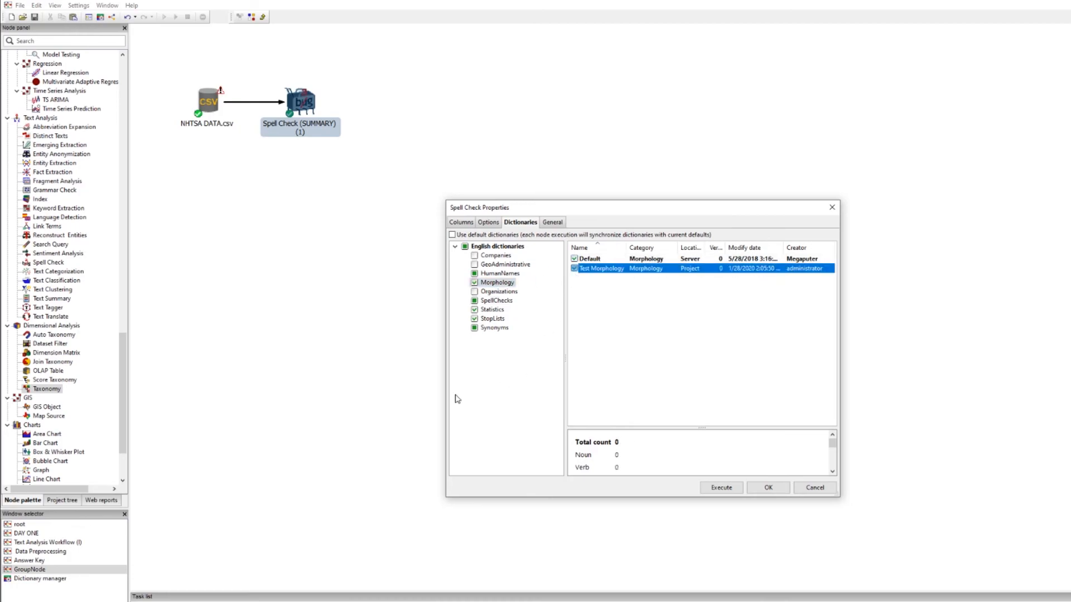
left_click(715, 487)
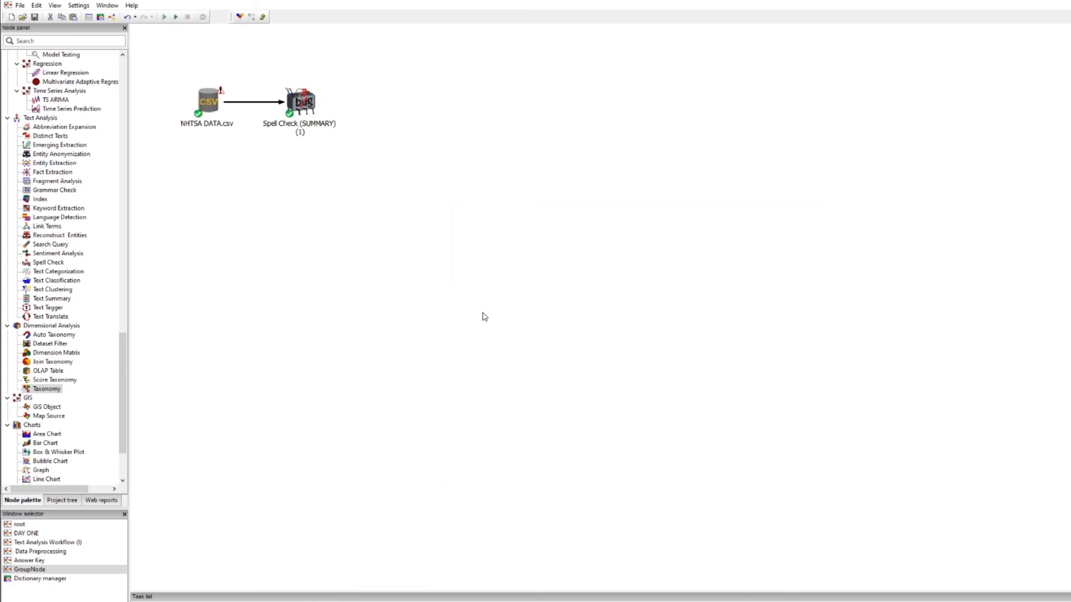
Open the Spell Check node's results and select the misspelling "curently" in the list
left_click(303, 107)
double_click(303, 108)
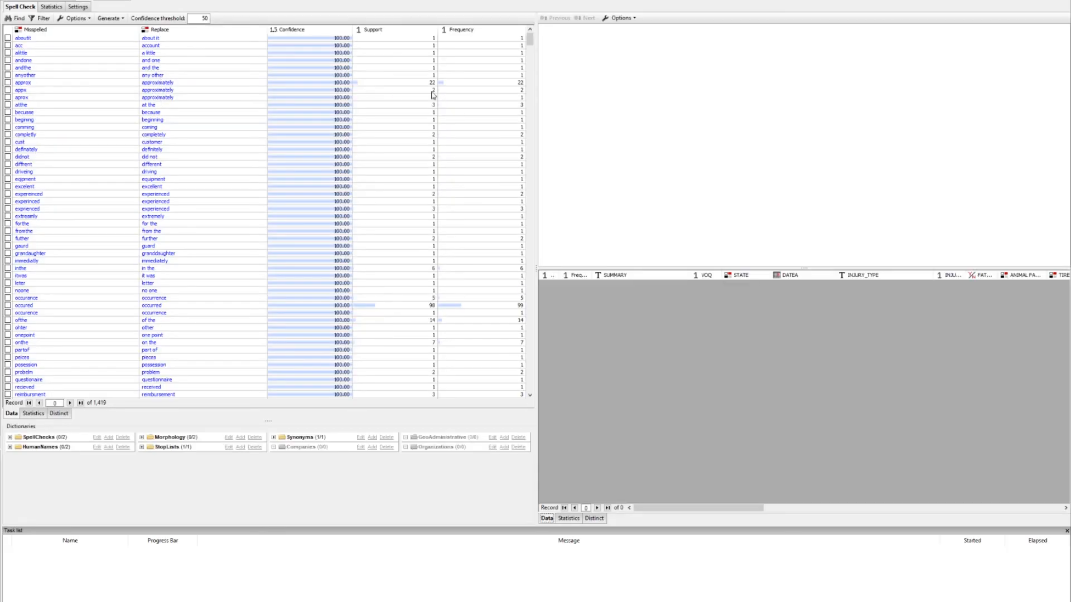
left_click(533, 63)
mouse_move(531, 60)
left_mouse_down()
mouse_move(531, 71)
mouse_move(529, 54)
left_mouse_up()
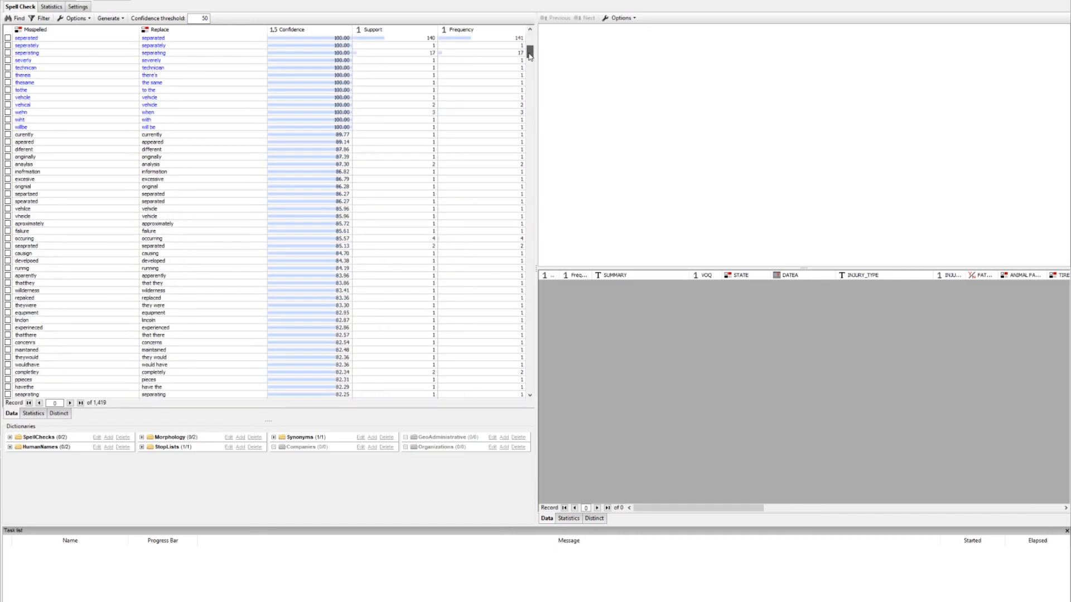
scroll(217, 235, "up", 1)
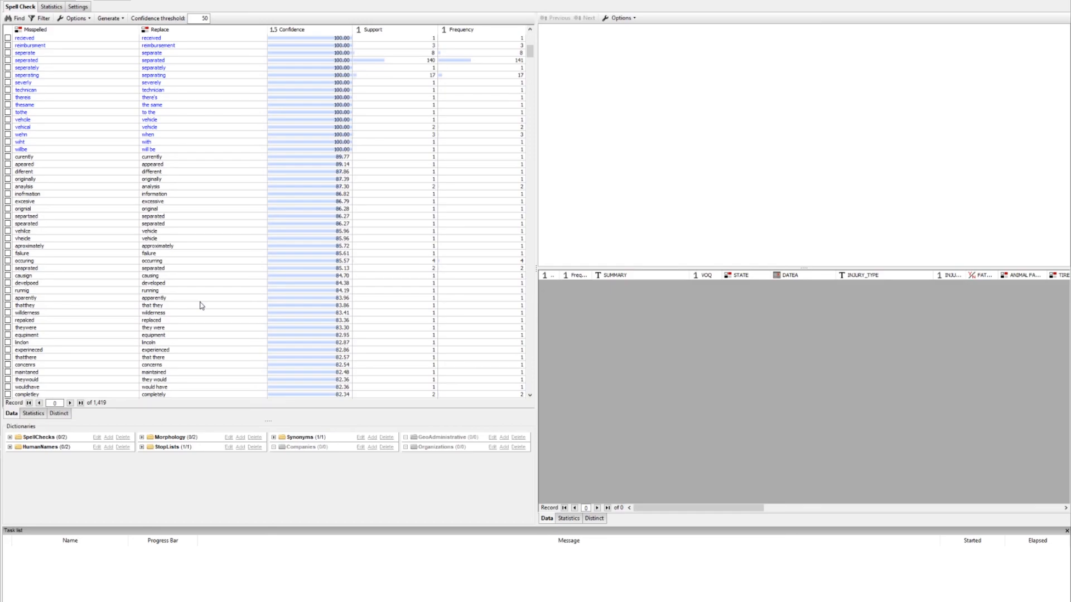
left_click(41, 156)
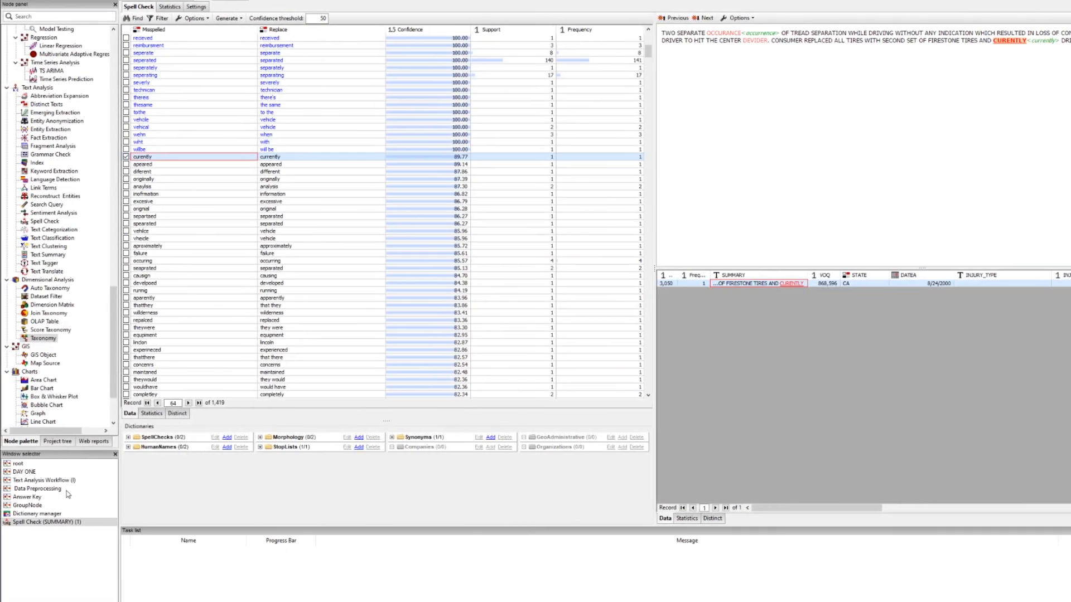
Open Test Dictionary from the dictionary manager and search it for "curently"
left_click(53, 514)
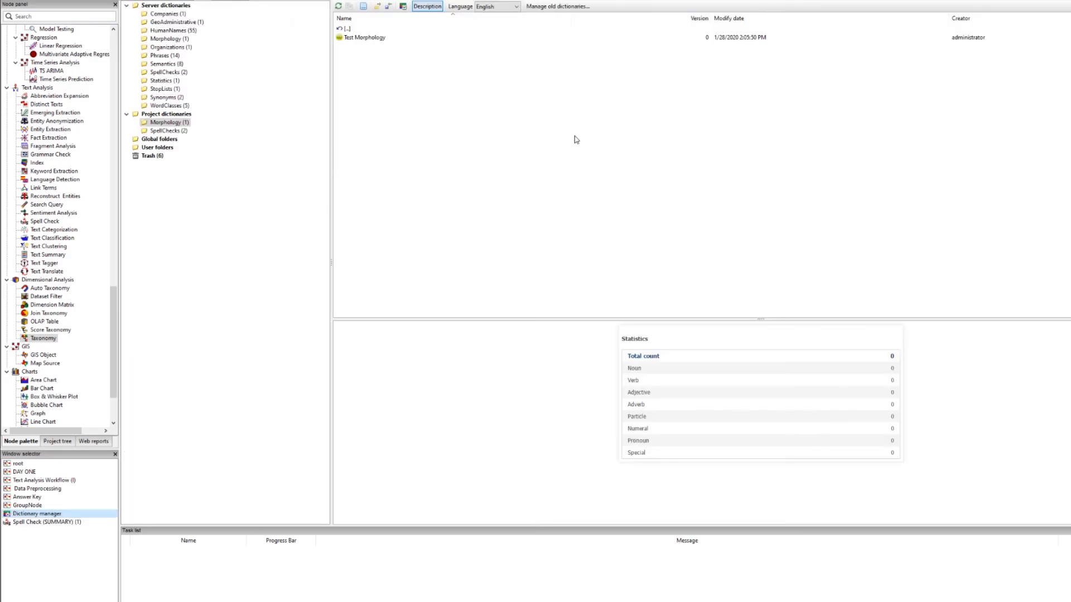
double_click(373, 47)
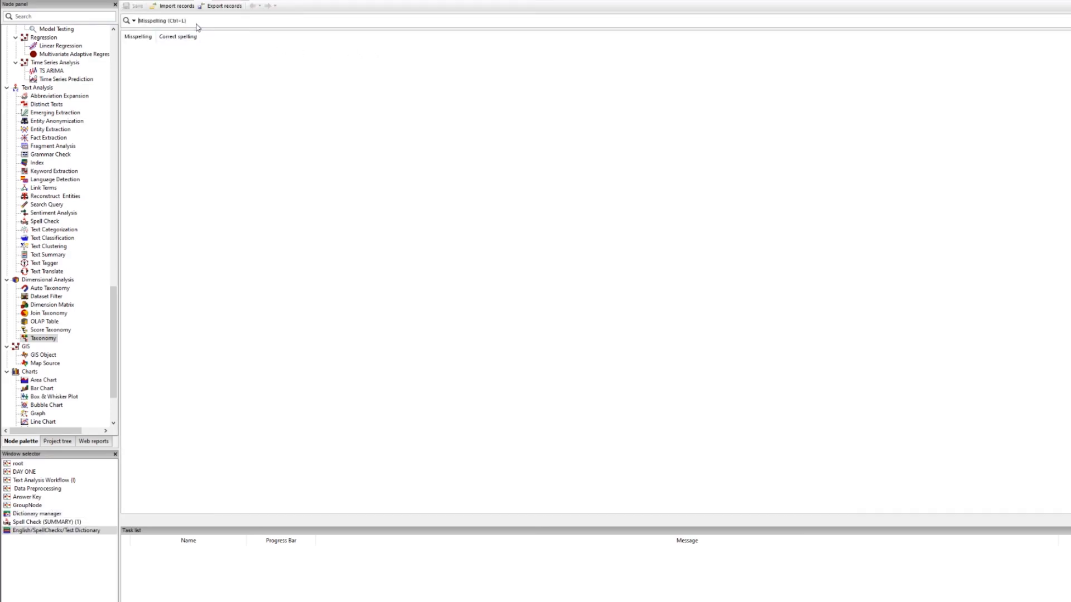
left_click(178, 21)
type("curently")
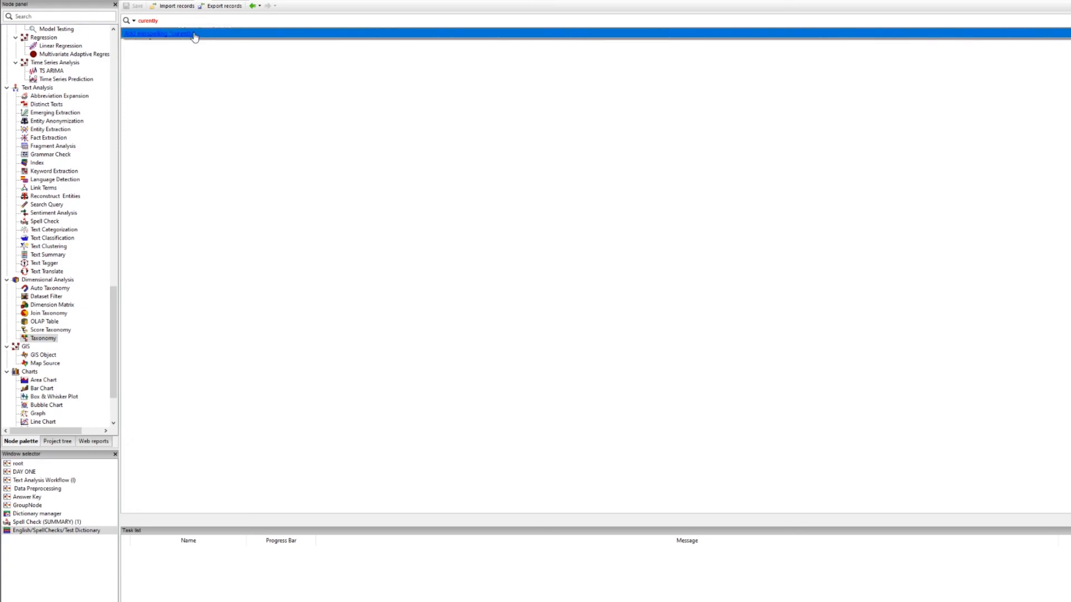
Set the correct spelling of the "curently" entry to "currently"
left_click(194, 35)
left_click(189, 48)
left_click(189, 47)
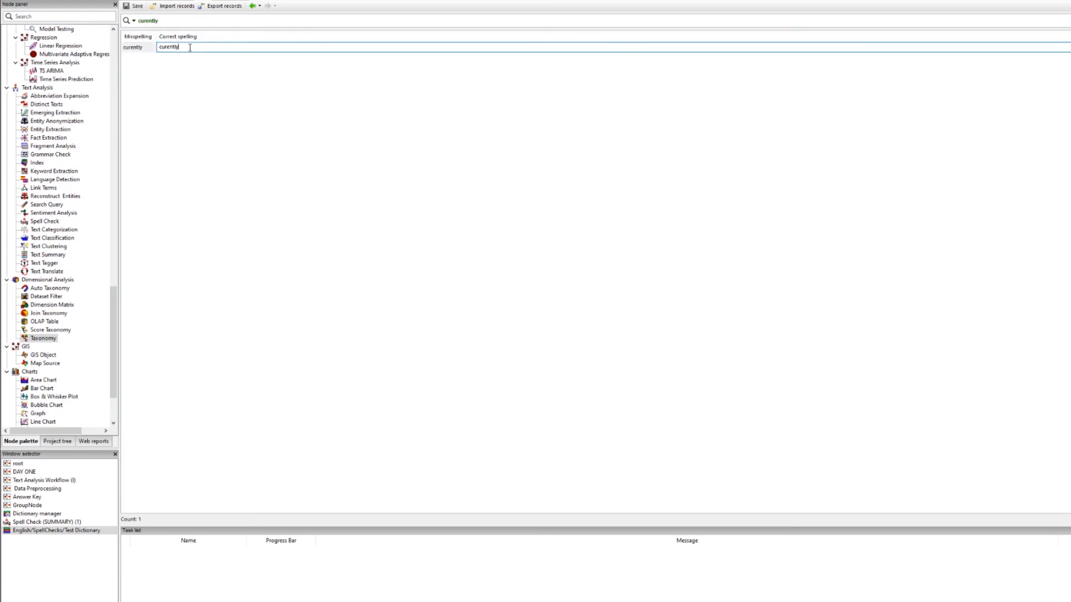
left_click(169, 47)
type("r")
left_click(225, 74)
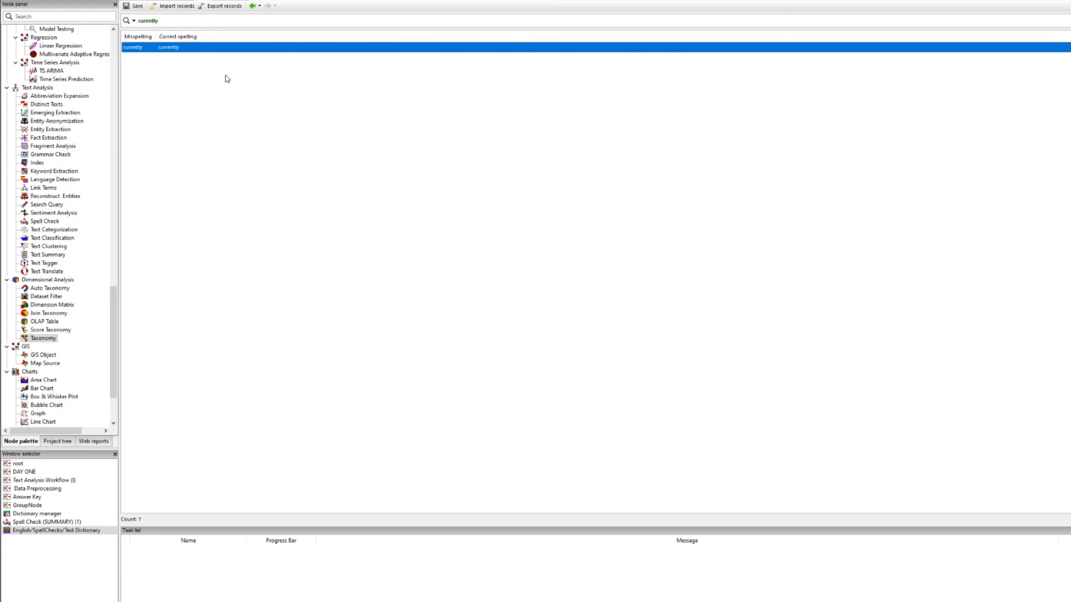
Save the edited Test Dictionary
left_click(40, 522)
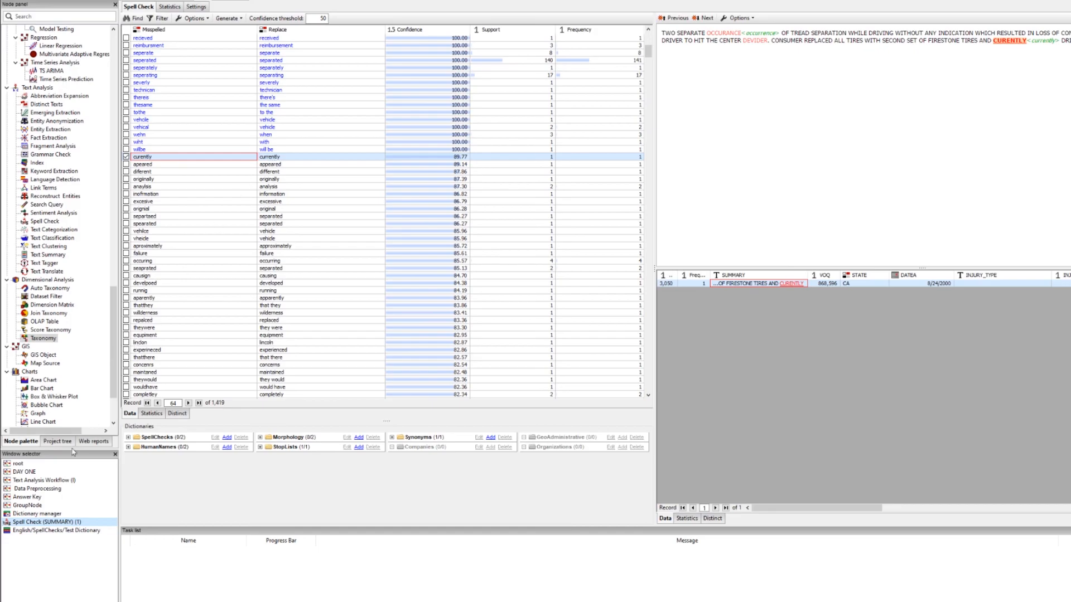
left_click(62, 531)
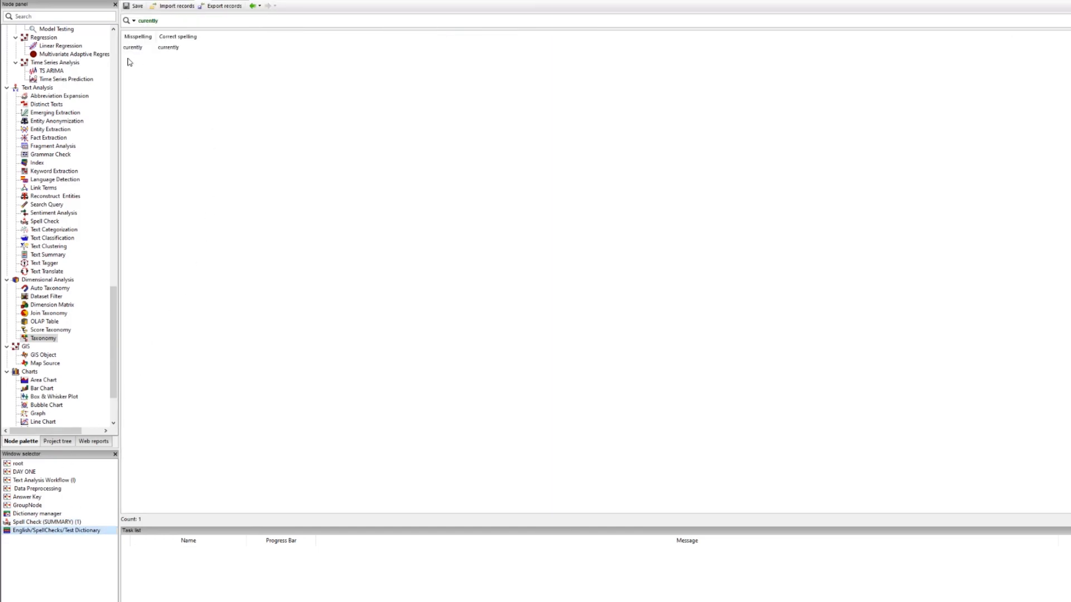
left_click(157, 46)
left_click(134, 6)
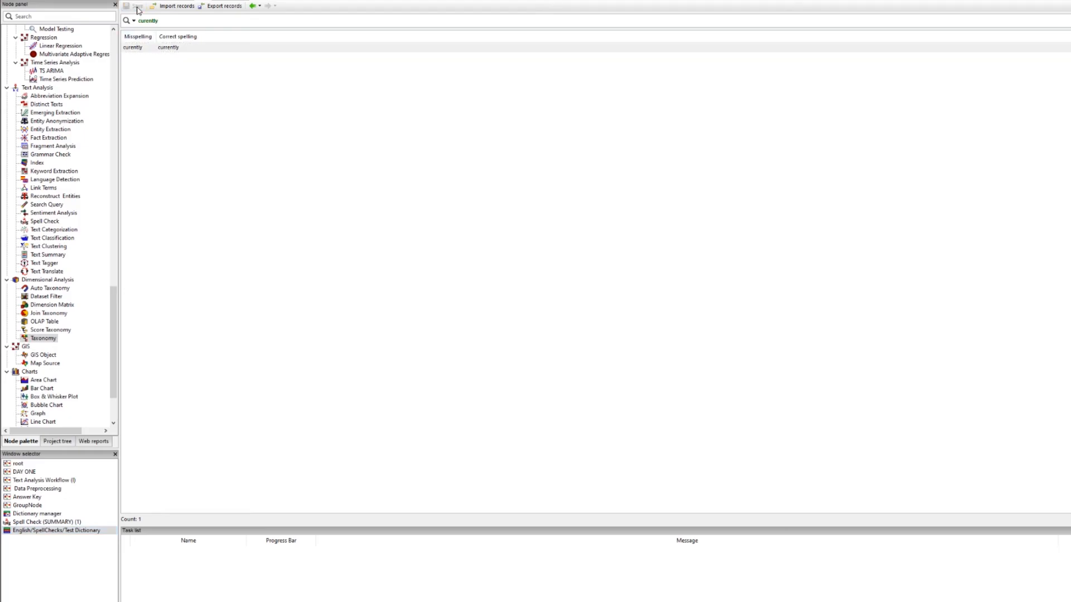
left_click(39, 522)
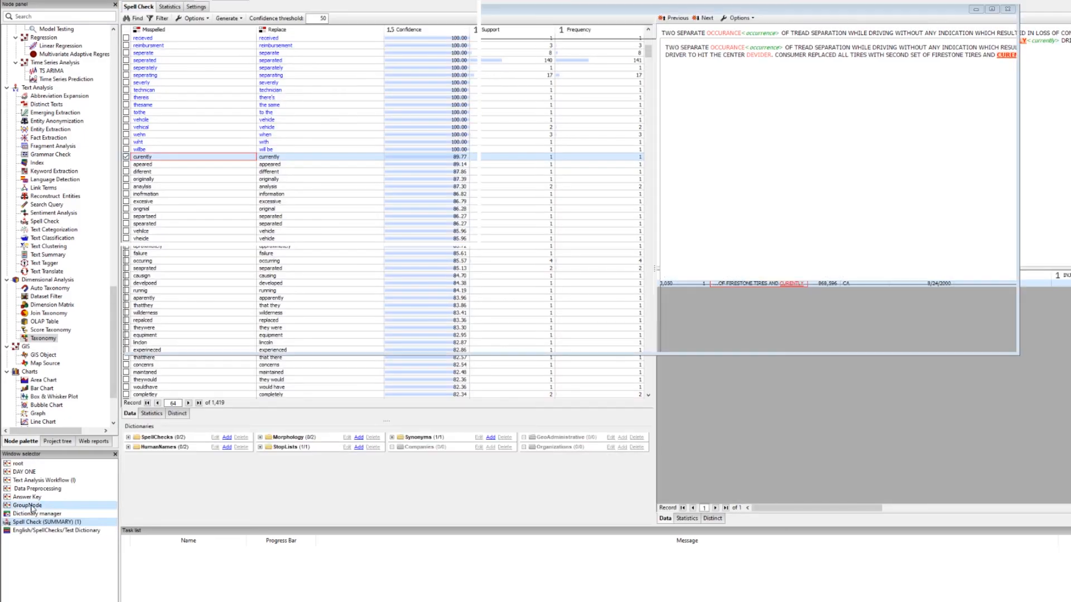
Re-execute the Spell Check (SUMMARY) node, open its results and review the "currently" entry
left_click(32, 505)
right_click(278, 73)
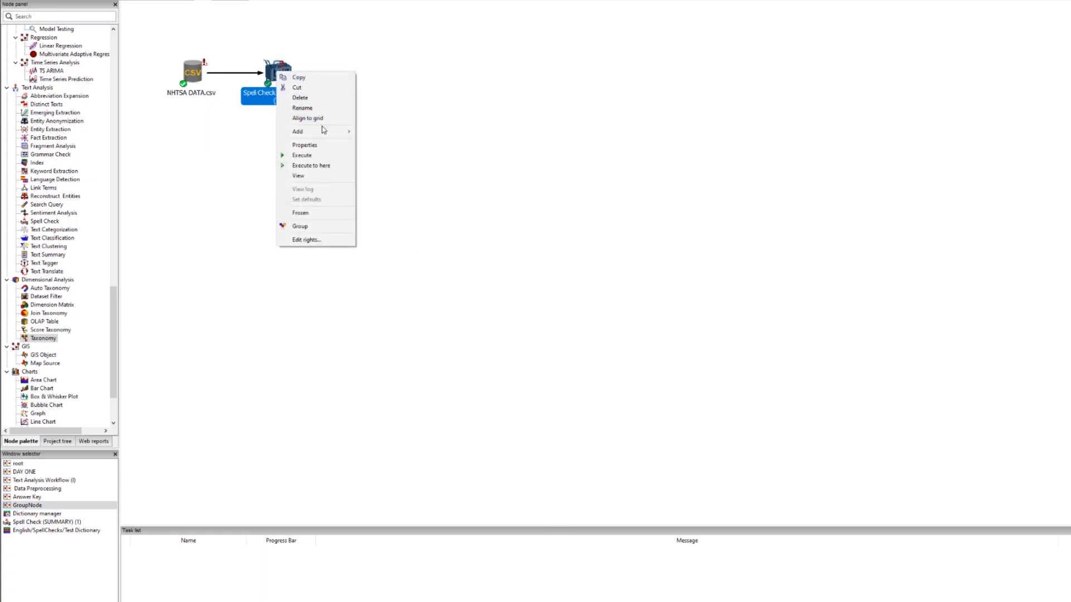
left_click(326, 157)
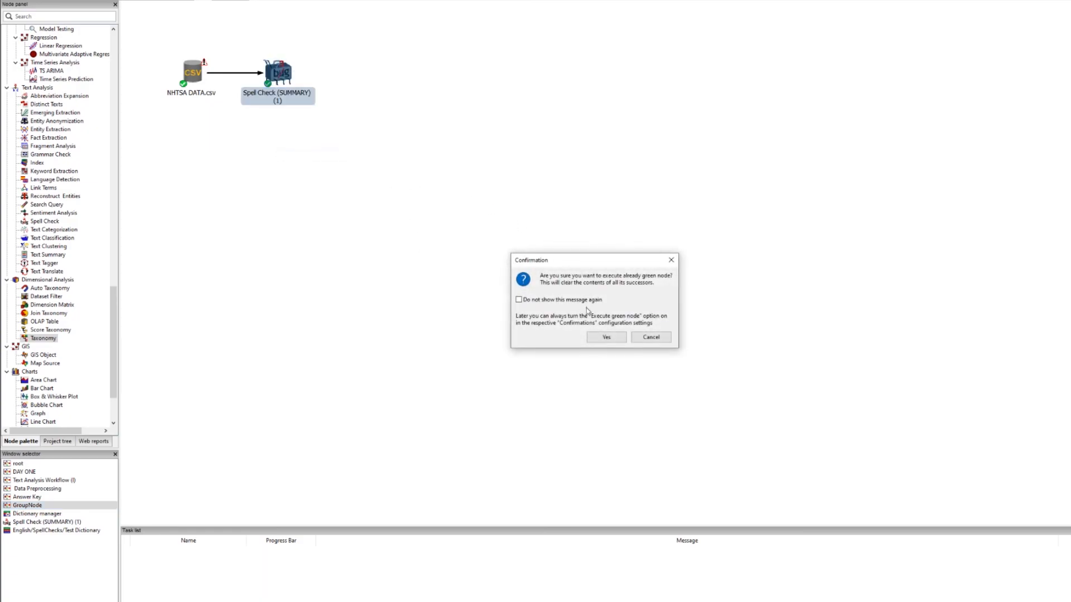
left_click(600, 337)
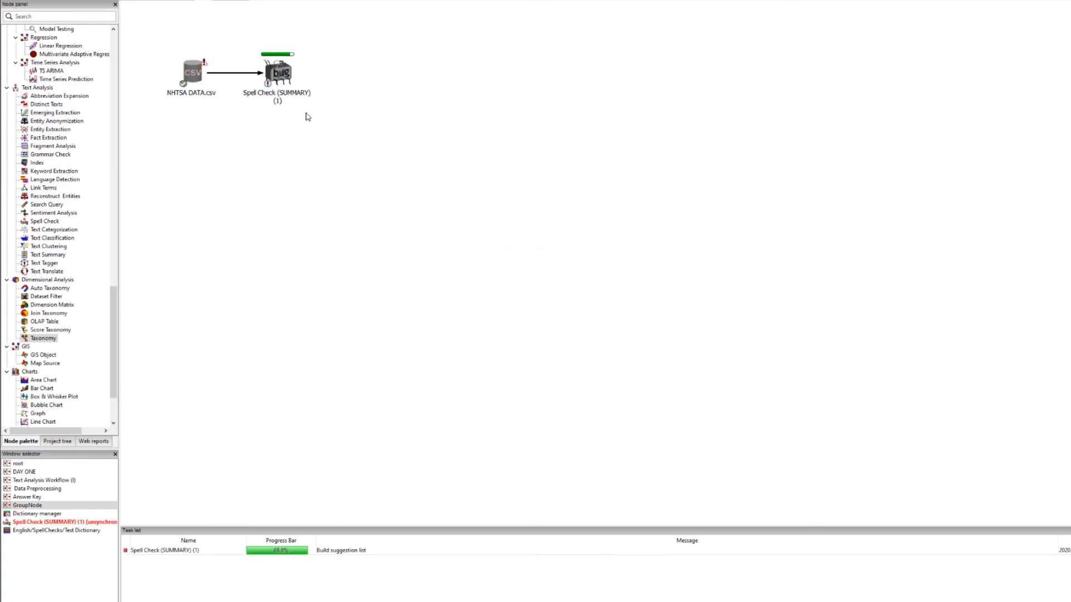
double_click(286, 81)
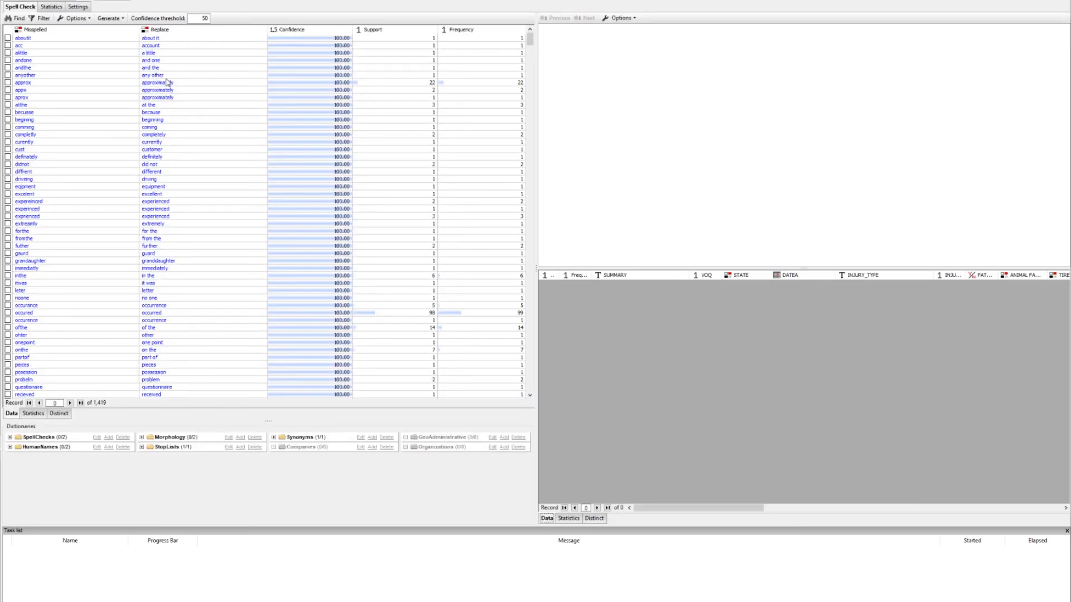
left_click(37, 144)
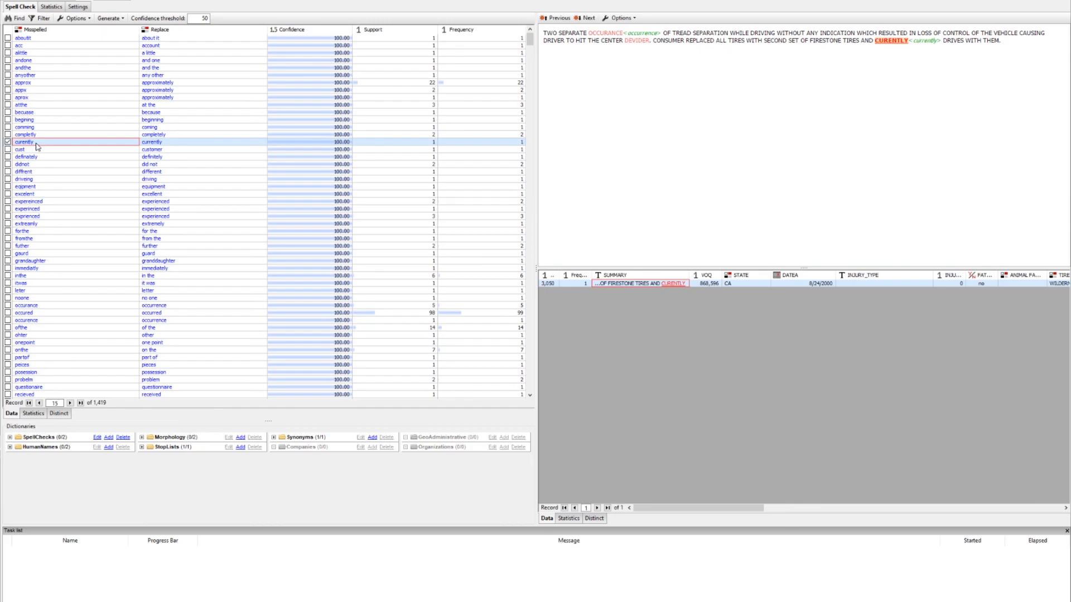
scroll(137, 166, "down", 14)
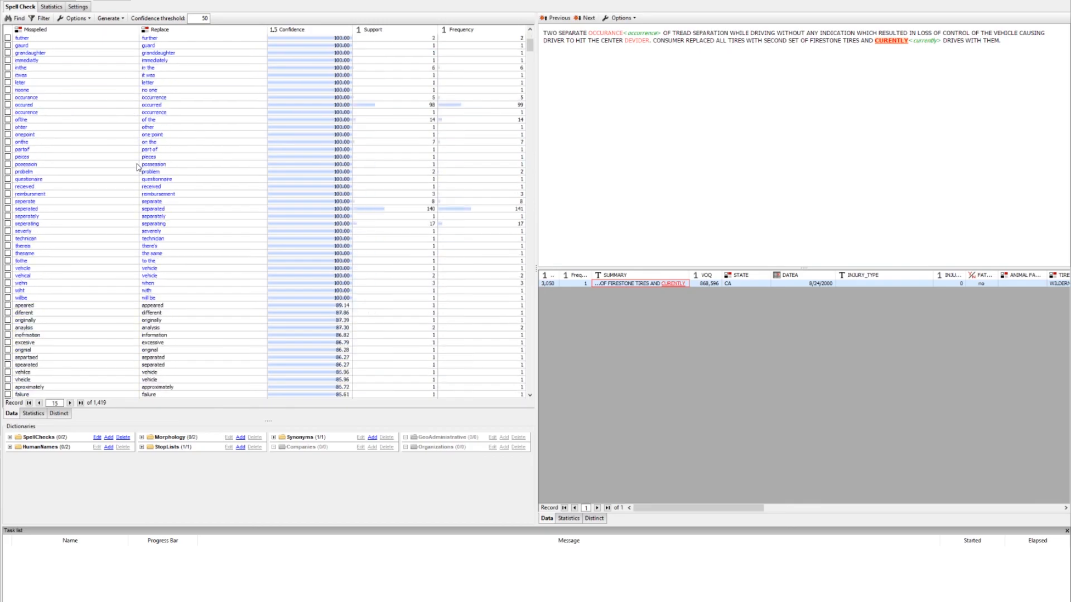
scroll(135, 161, "down", 4)
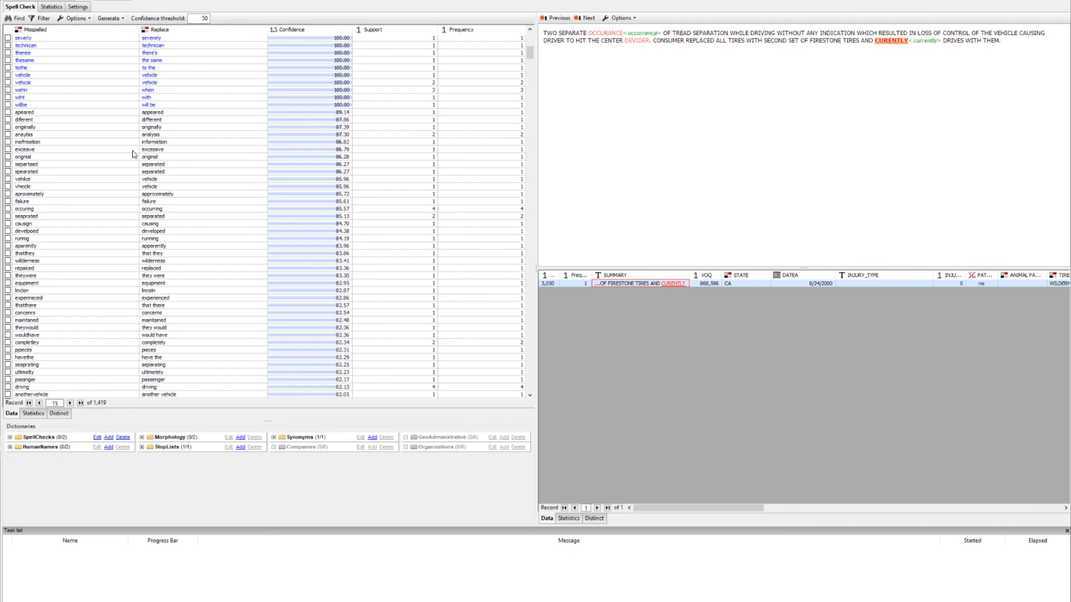
Add the misspelling "apeared" with correction "appeared" to Test Dictionary
left_click(31, 113)
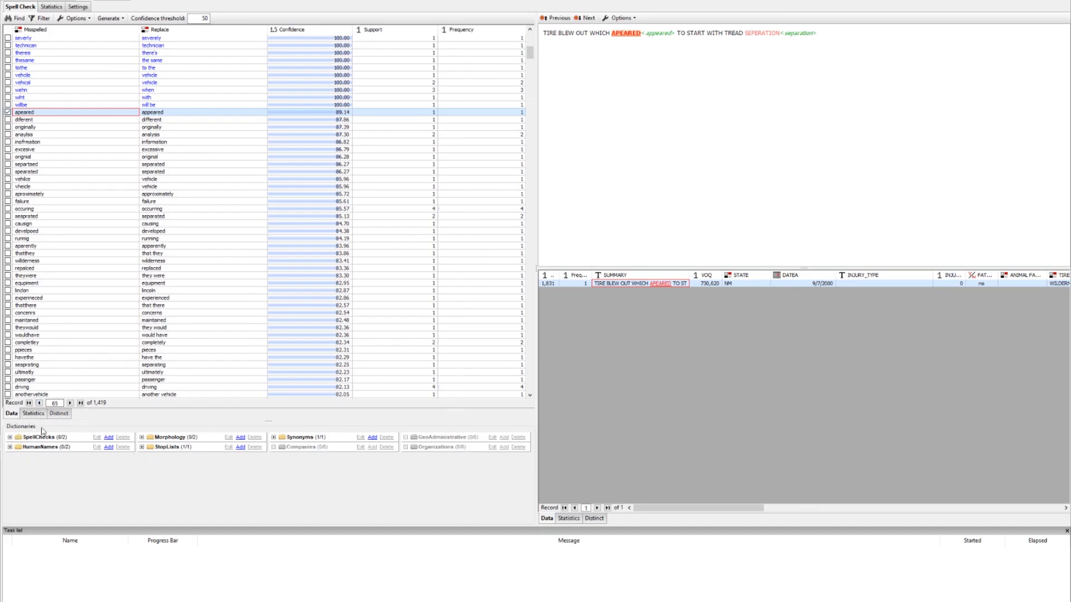
left_click(10, 438)
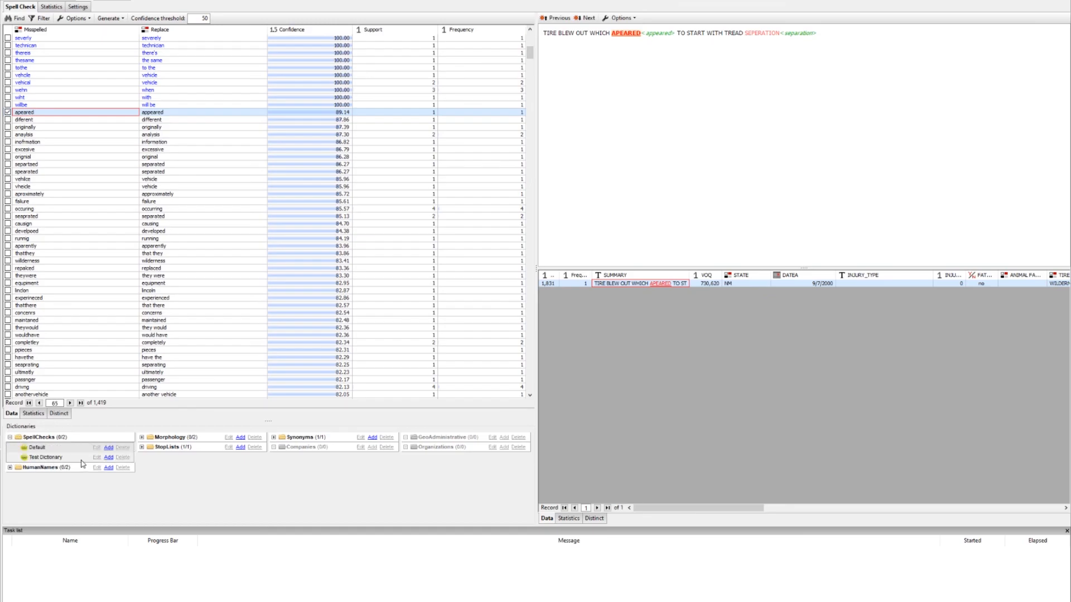
left_click(108, 458)
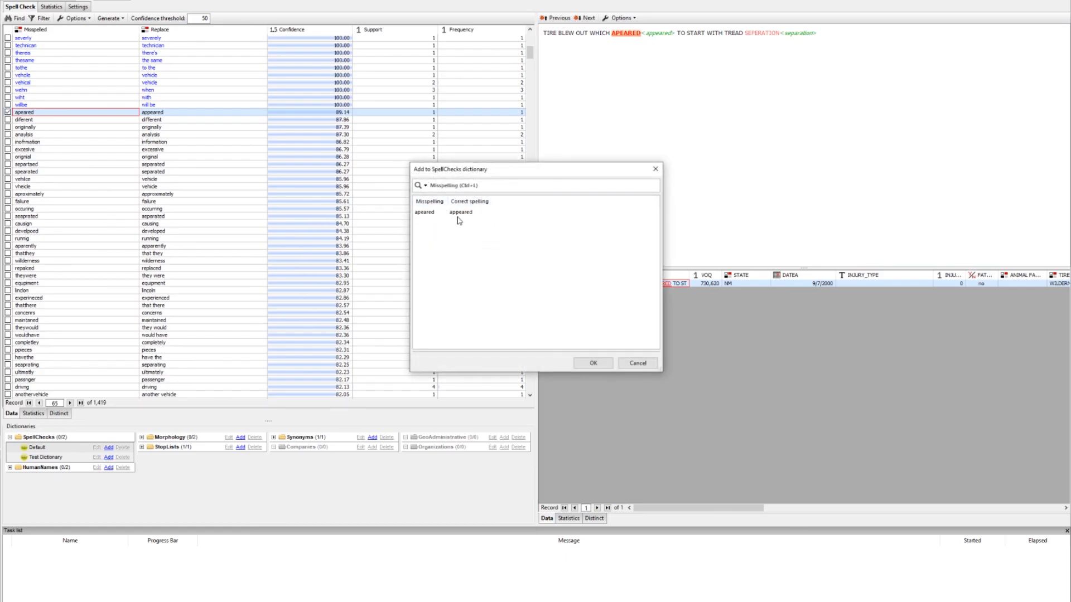
left_click(593, 364)
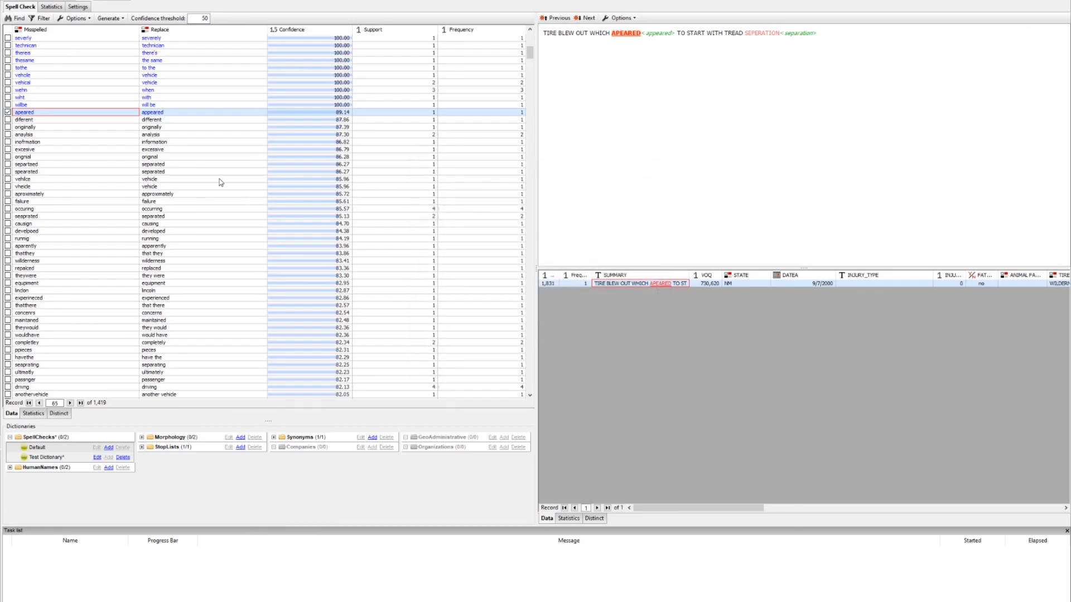
Add "vehecle" as a noun lemma to Test Morphology
left_click(51, 105)
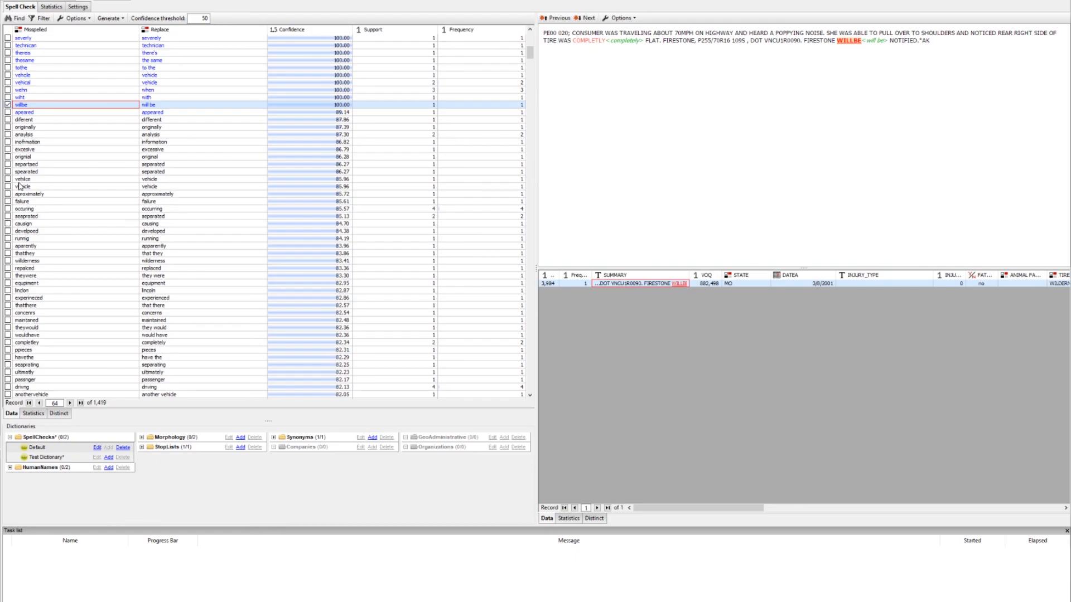
scroll(55, 177, "down", 3)
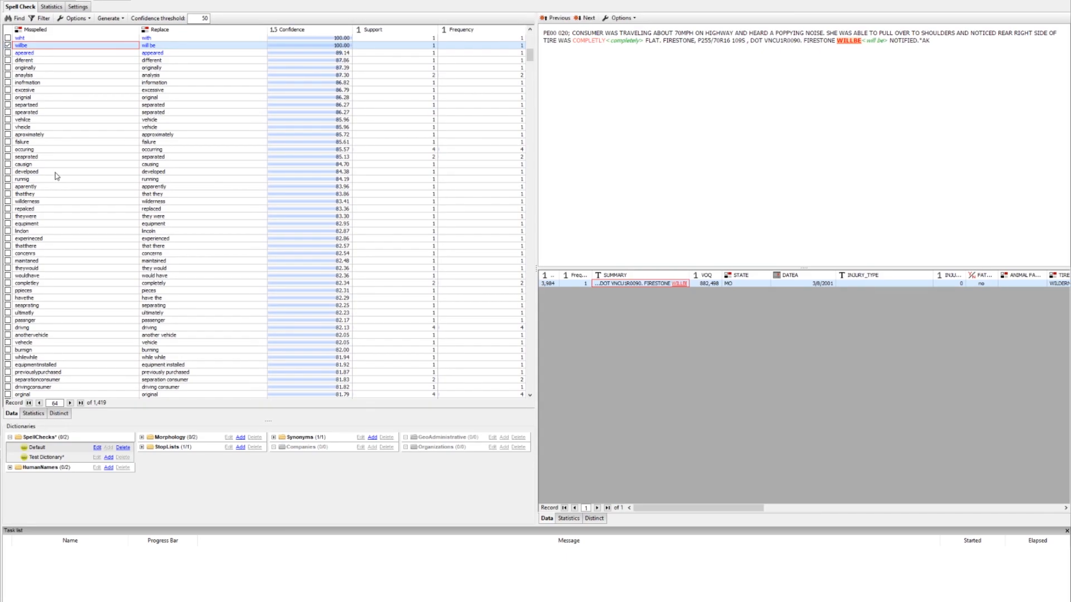
scroll(57, 179, "down", 3)
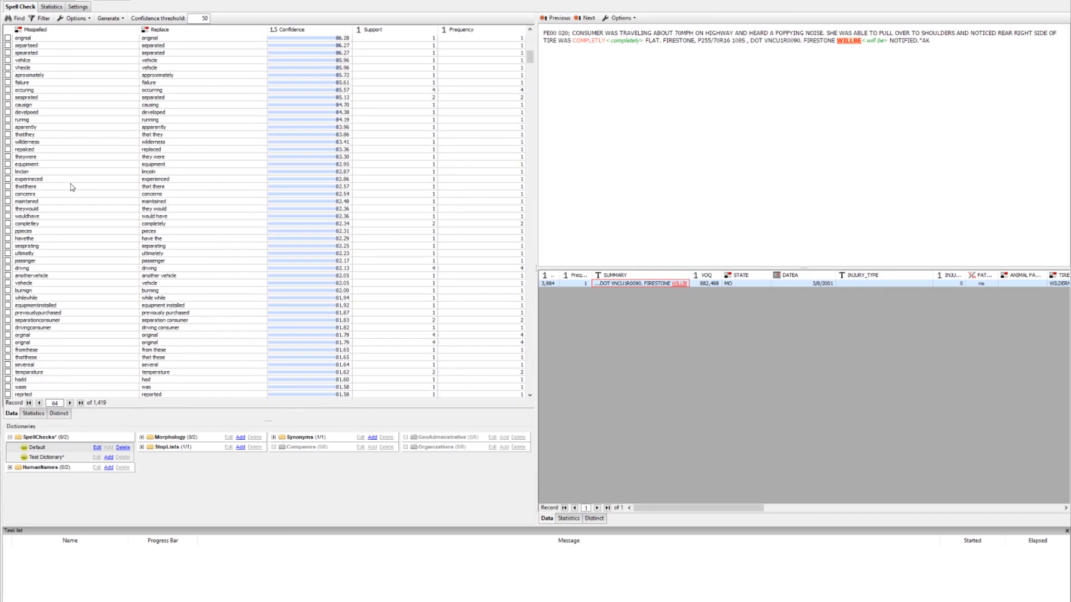
scroll(71, 187, "down", 3)
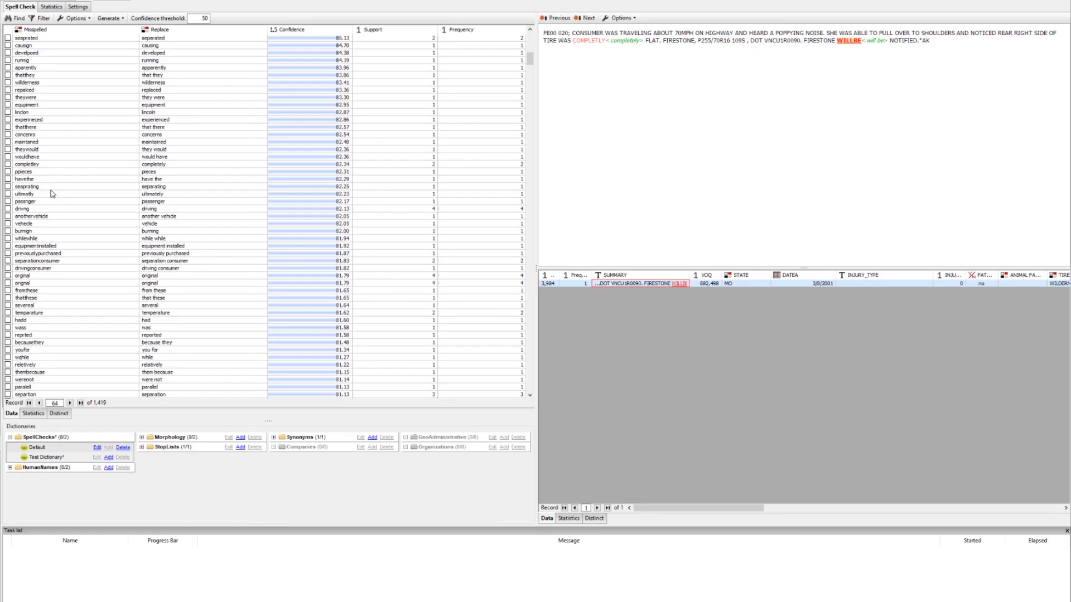
left_click(50, 224)
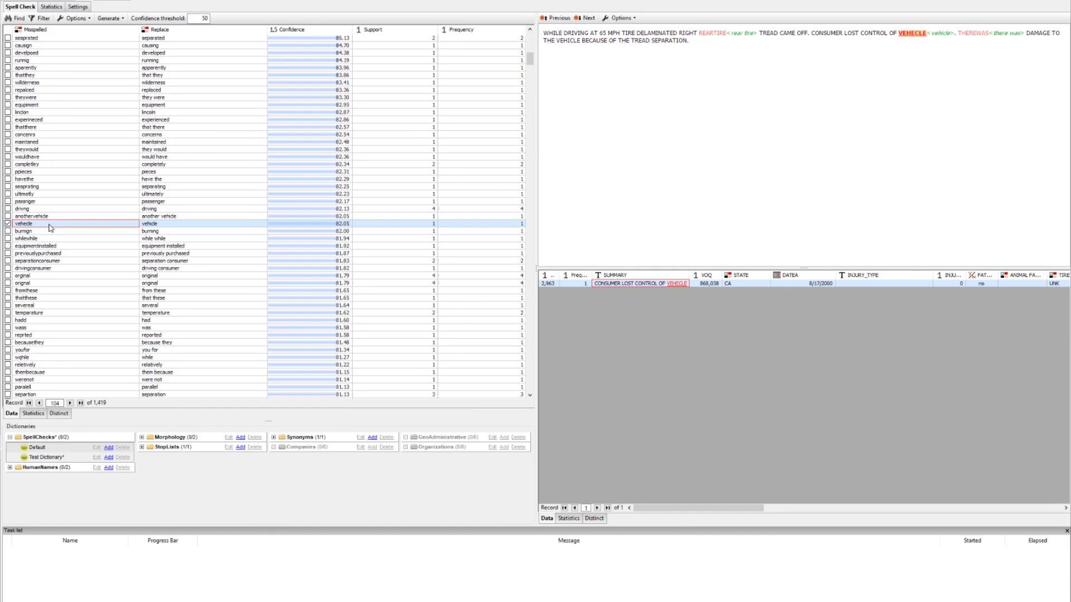
left_click(142, 437)
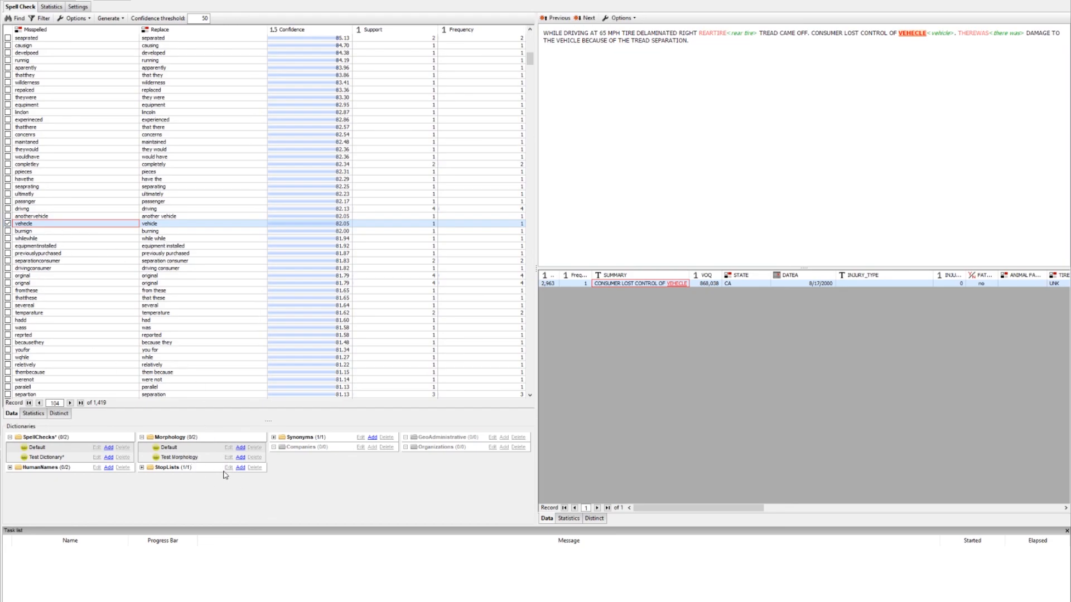
left_click(241, 457)
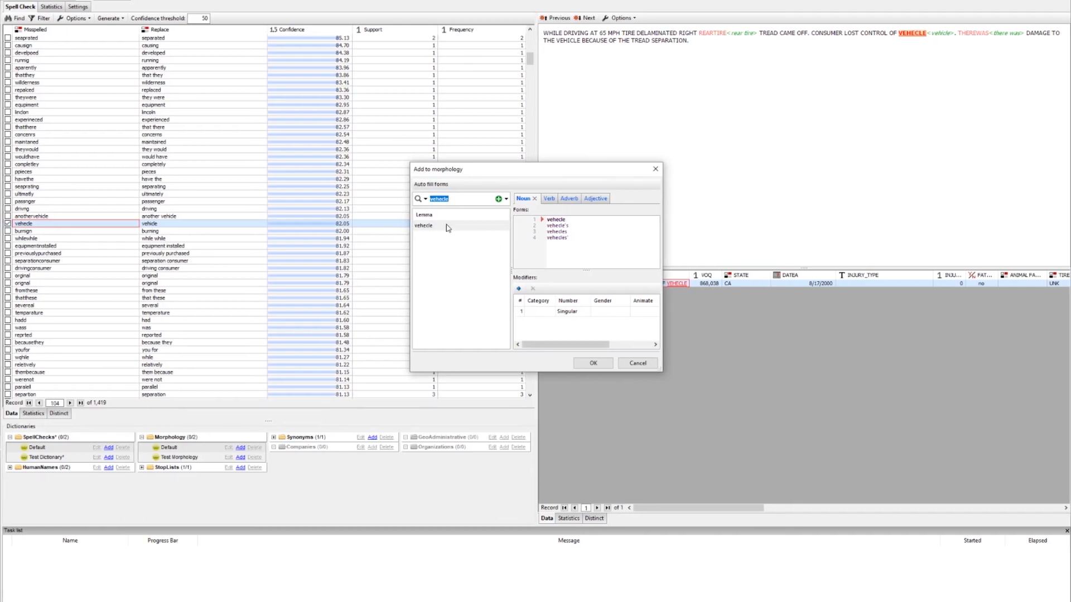
left_click_drag(406, 221, 273, 220)
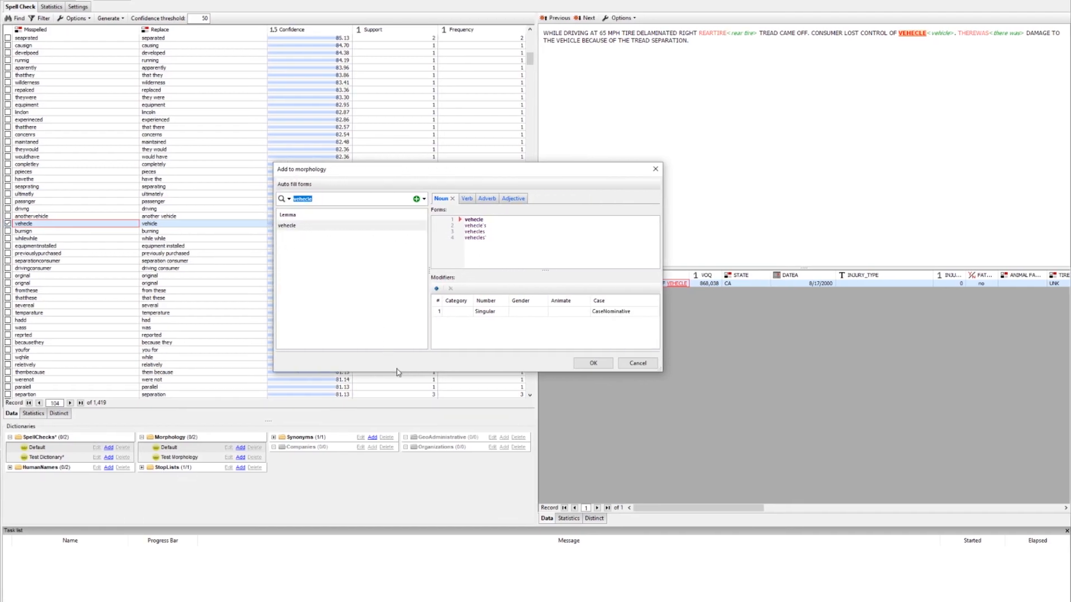
left_click_drag(397, 372, 397, 440)
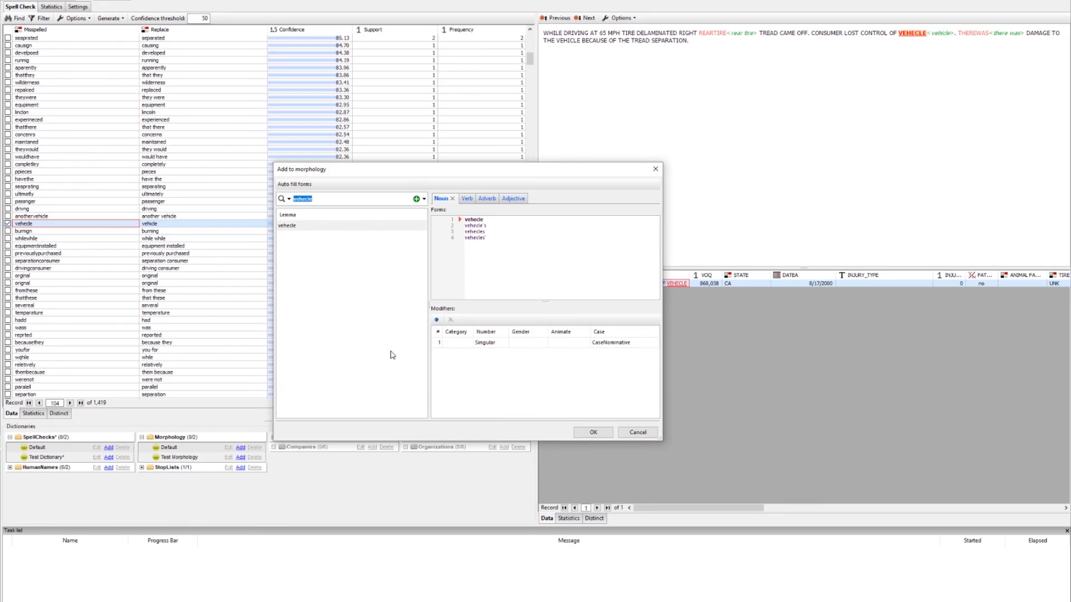
left_click(521, 272)
left_click(467, 199)
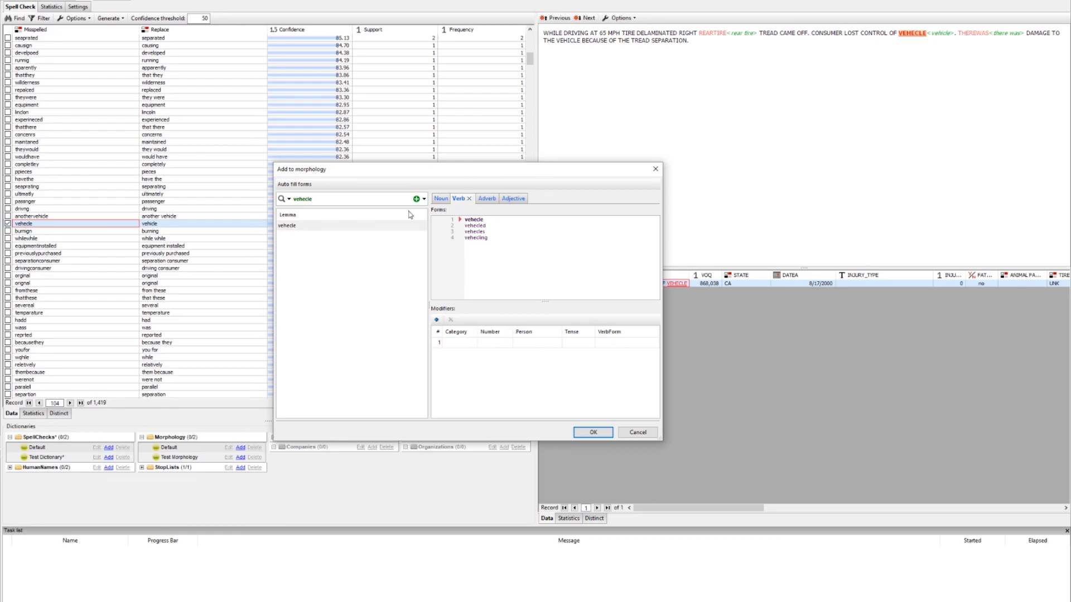
left_click(440, 199)
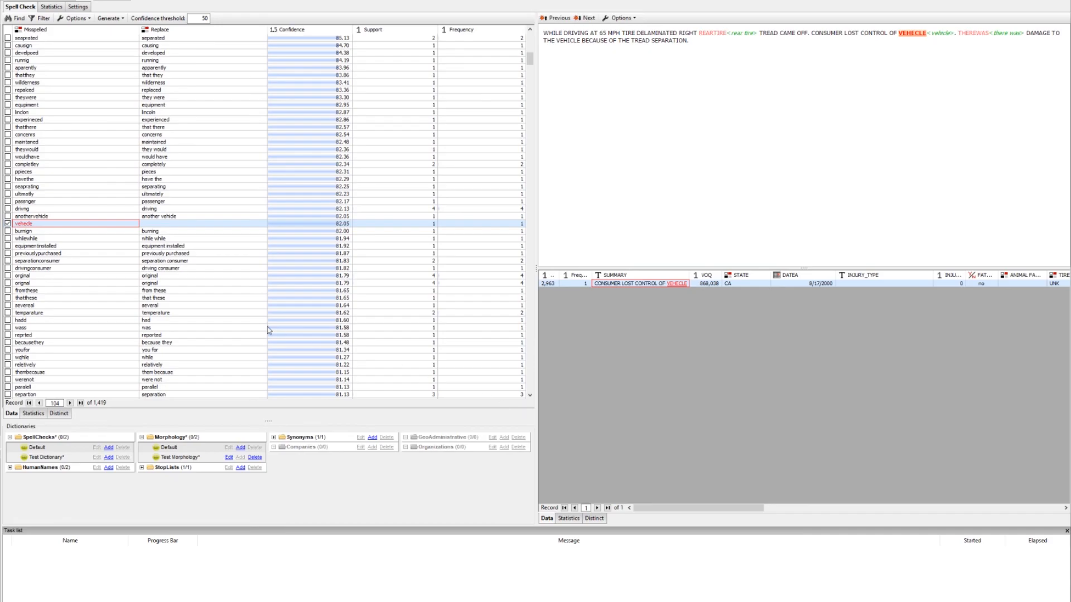
Review several flagged entries in the misspelling list and inspect Test Dictionary's "currently" entry without changes
left_click(46, 216)
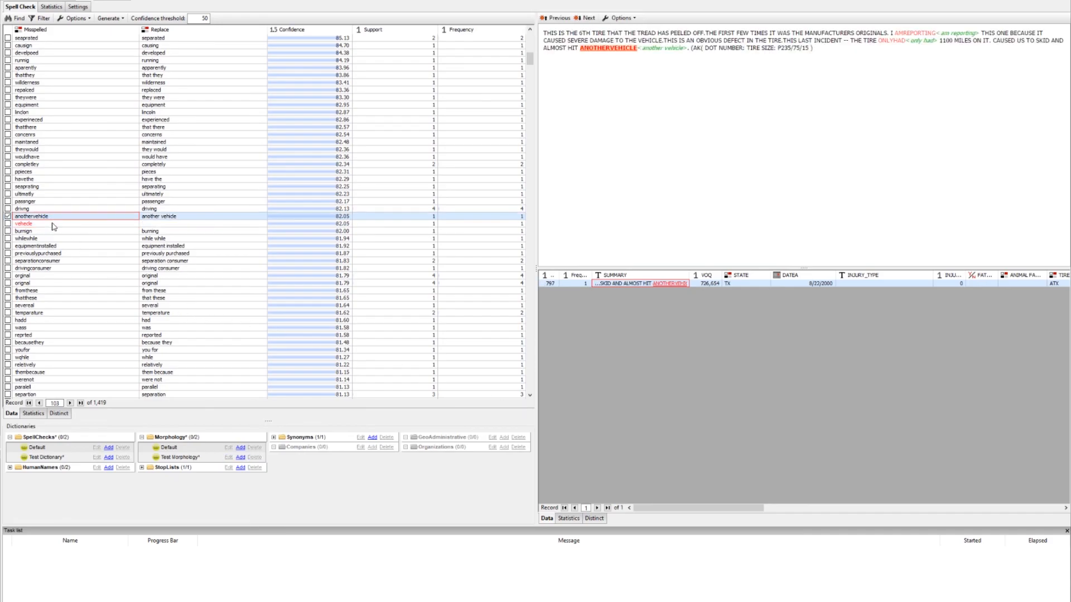
left_click(50, 226)
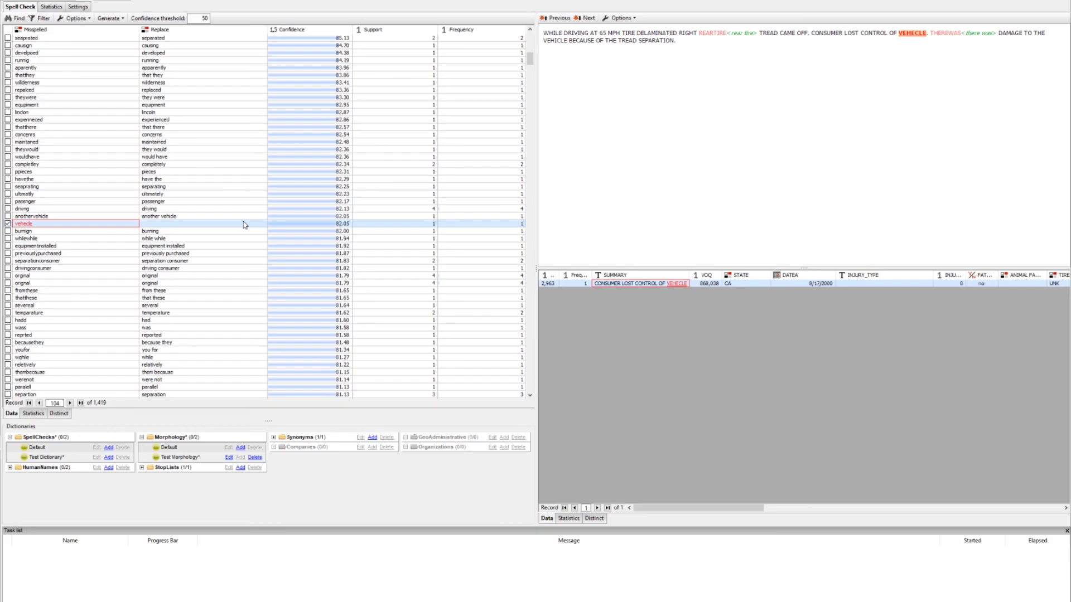
scroll(246, 225, "up", 5)
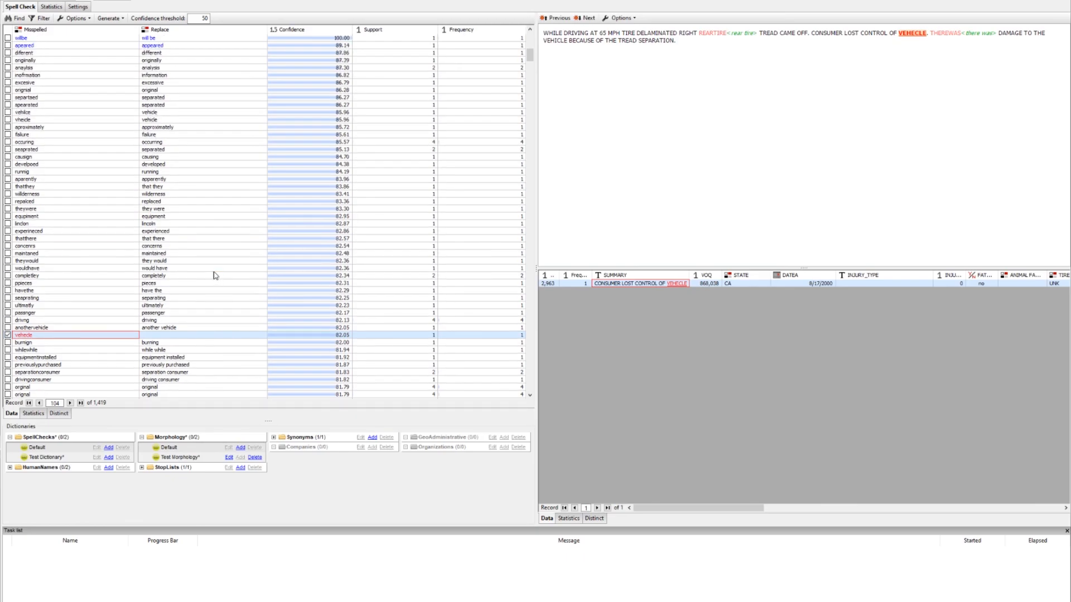
scroll(216, 276, "up", 3)
scroll(201, 307, "up", 14)
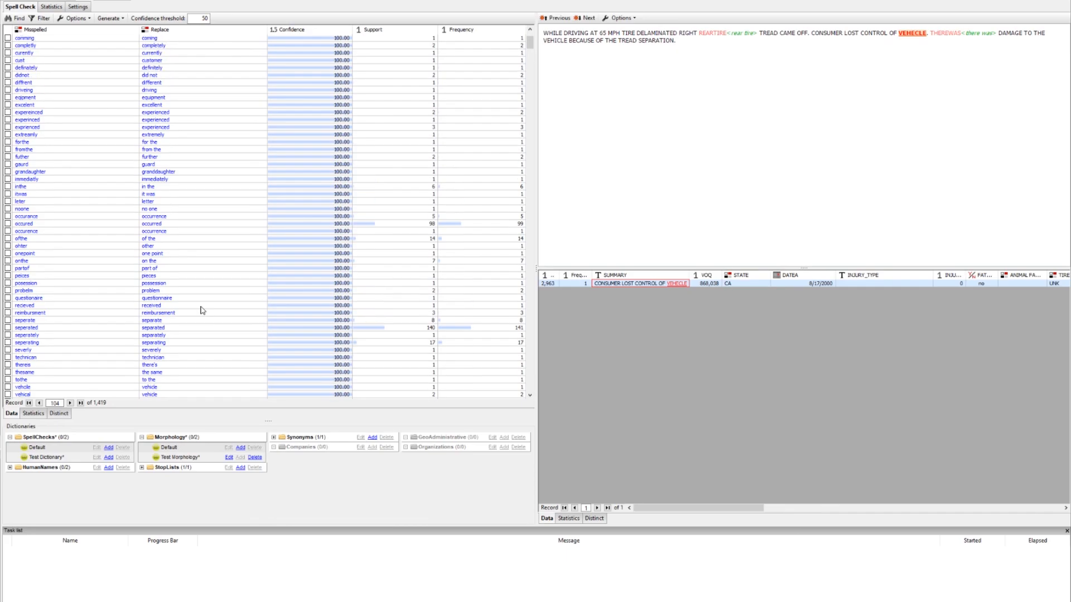
left_click(66, 225)
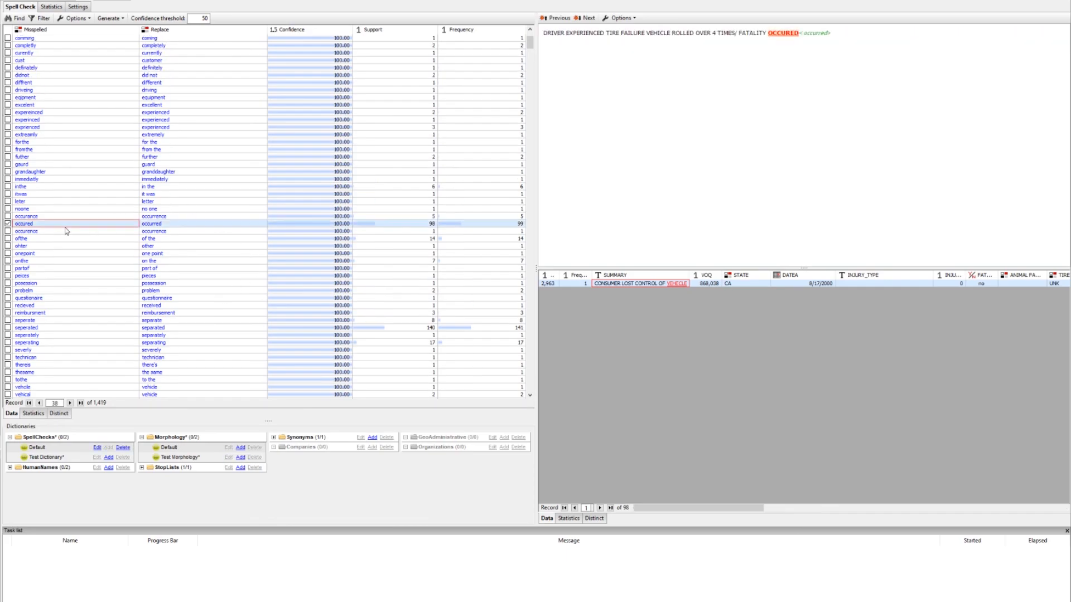
scroll(66, 231, "up", 4)
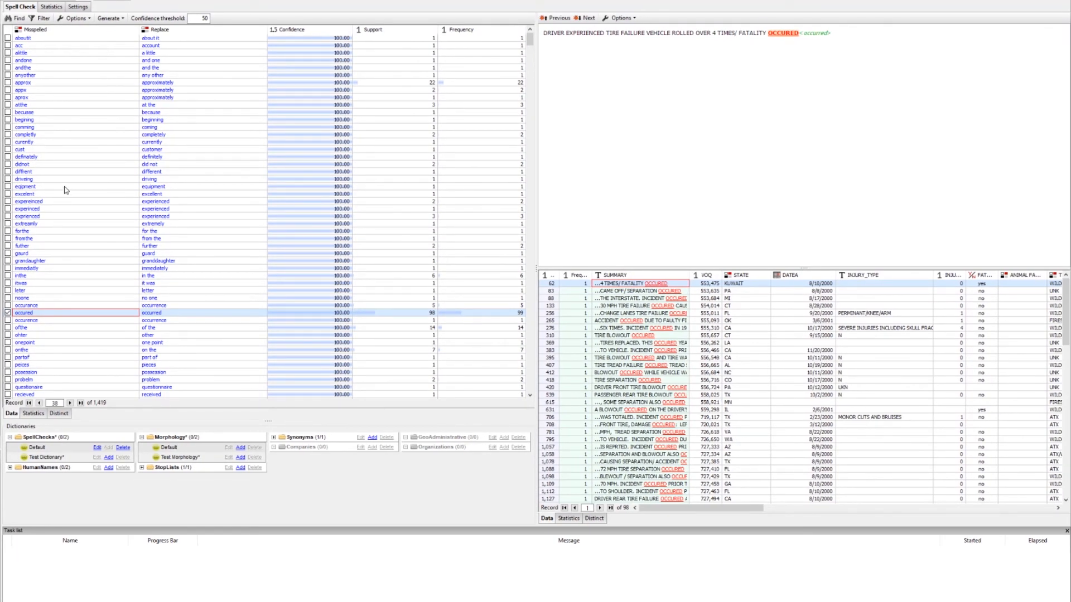
left_click(43, 142)
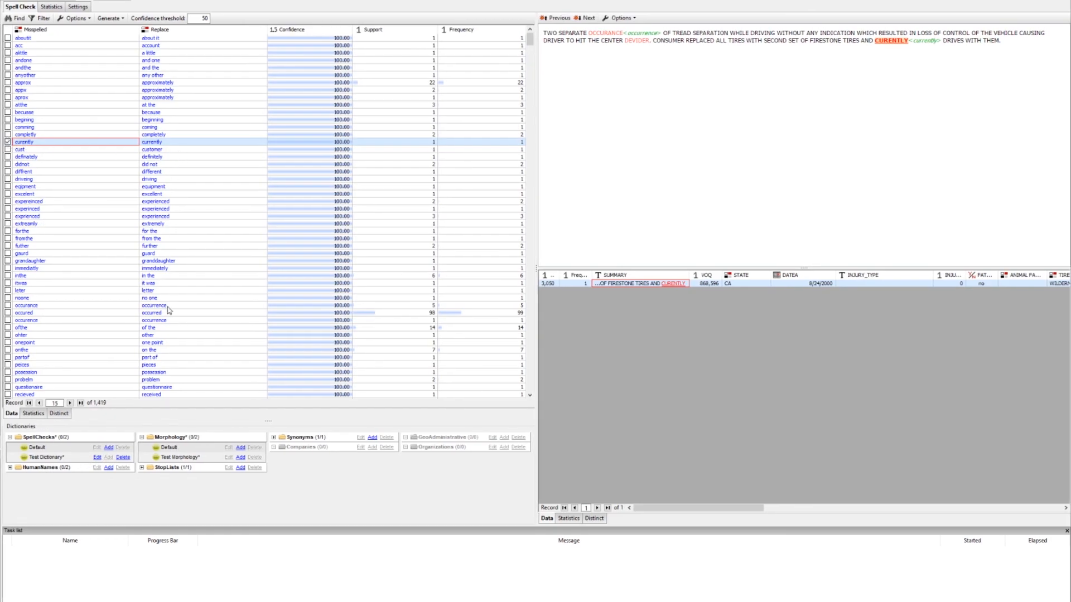
left_click(98, 458)
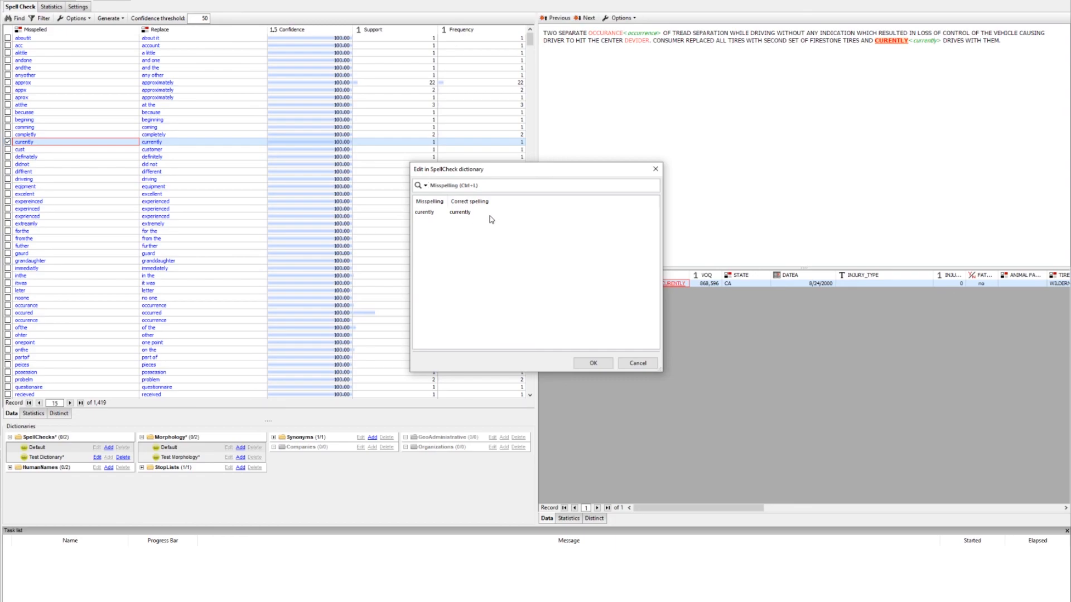
left_click(639, 367)
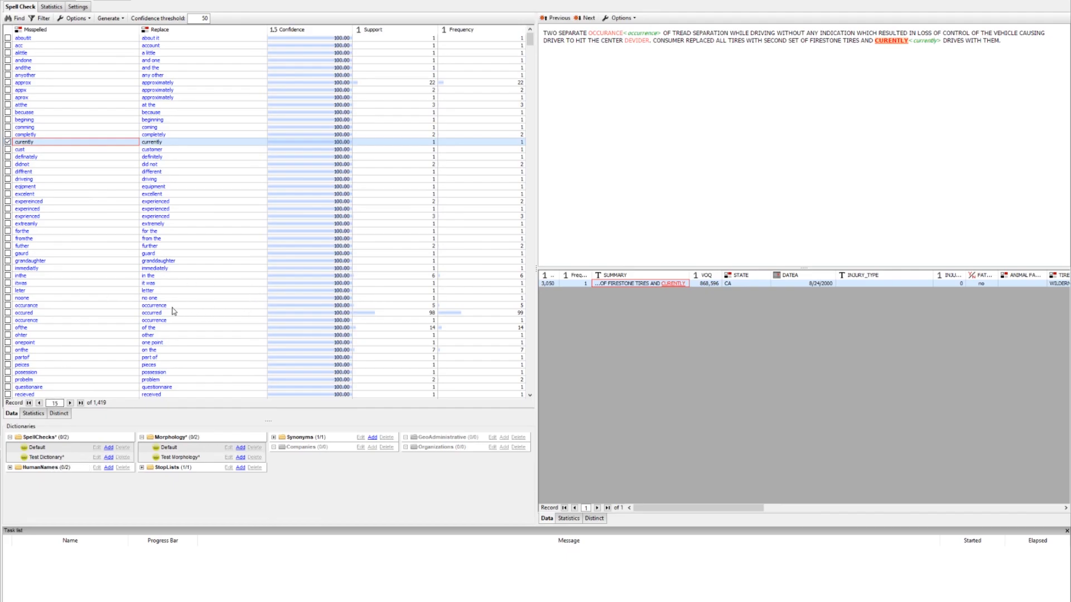
Browse the misspelling list and reselect the "vehecle" entry to check its summary
left_click(32, 150)
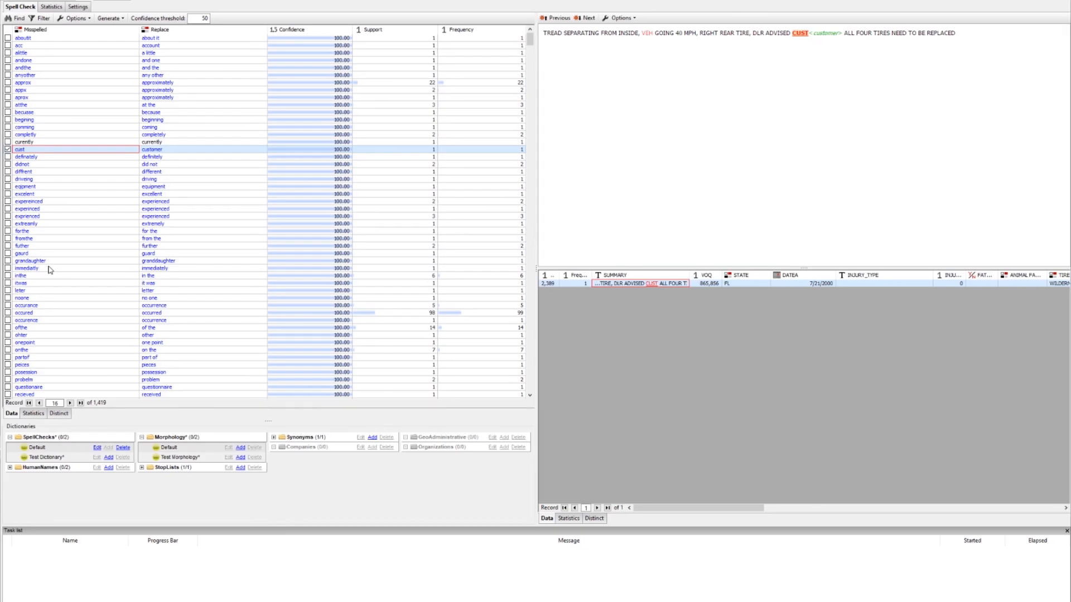
scroll(49, 270, "down", 7)
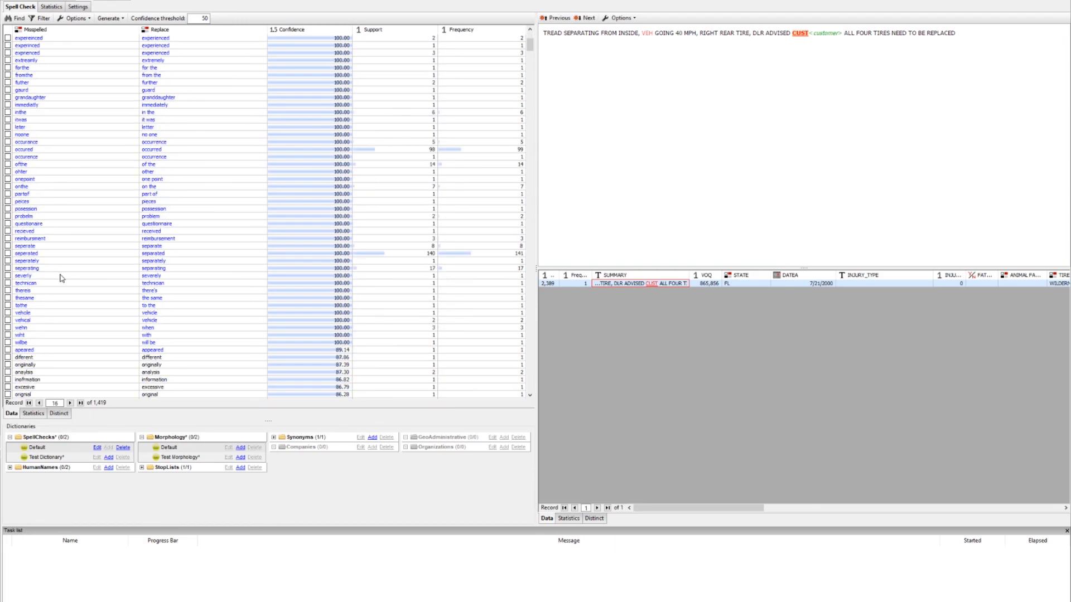
scroll(84, 275, "down", 6)
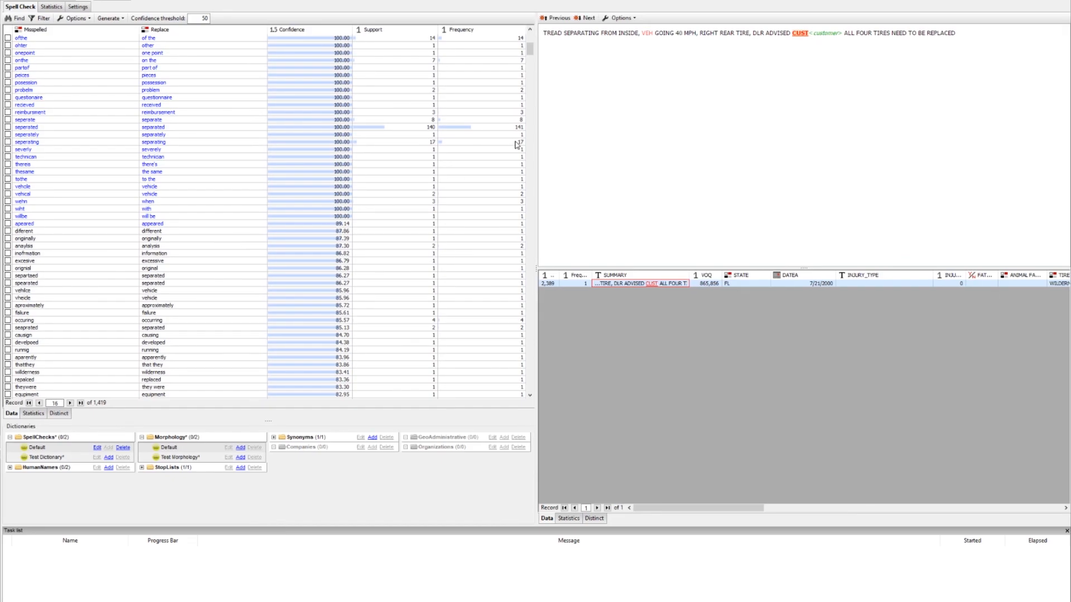
left_click_drag(531, 54, 532, 69)
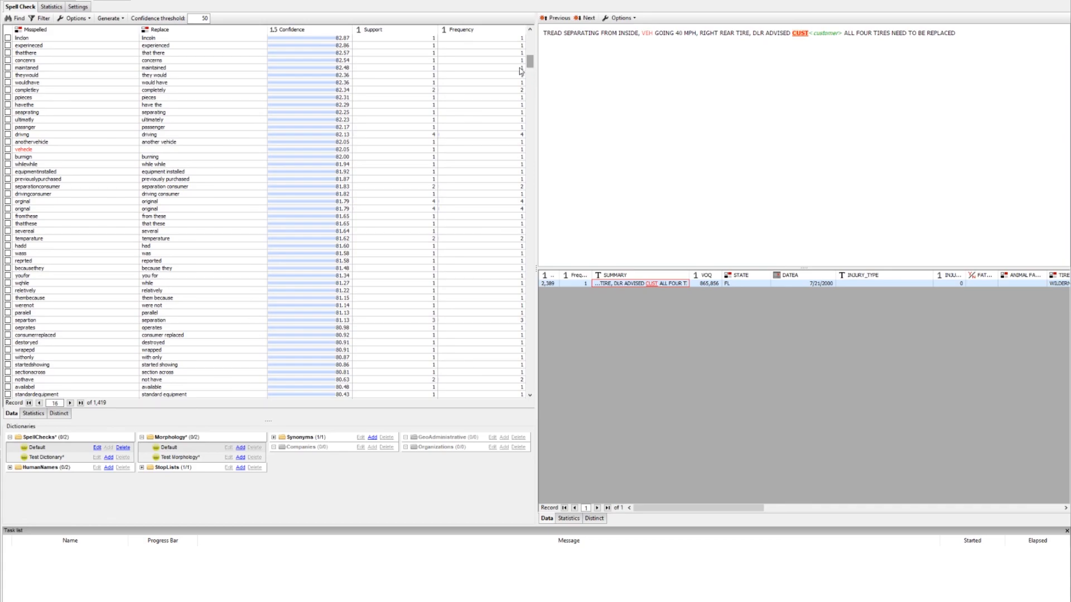
left_click(71, 151)
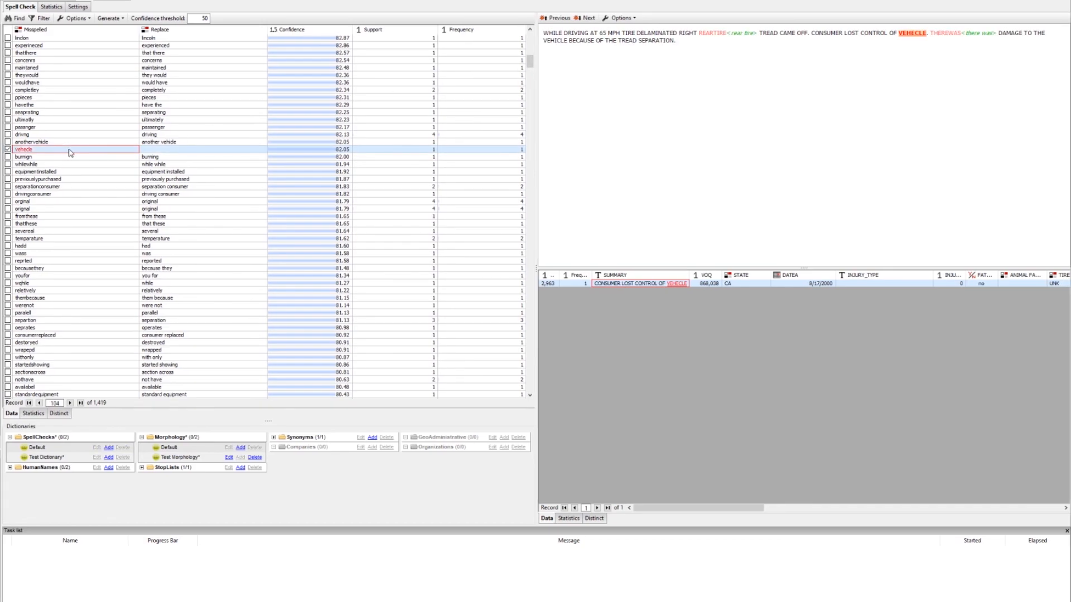